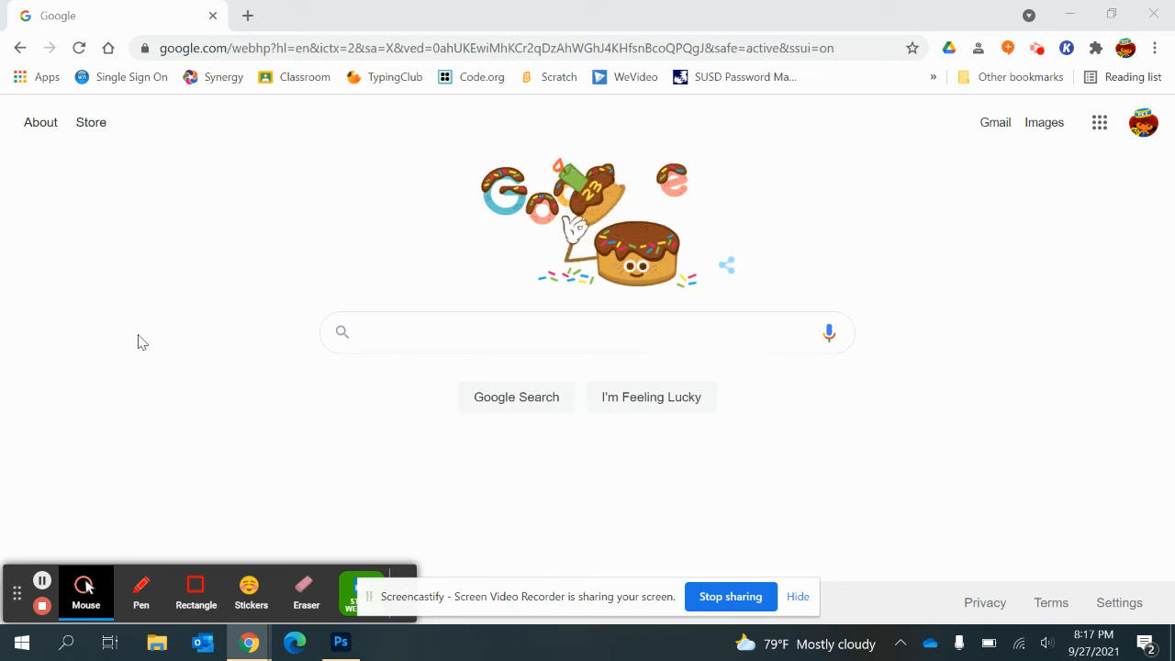
- Search Google for "green field" and show the image results
mouse_move(352, 643)
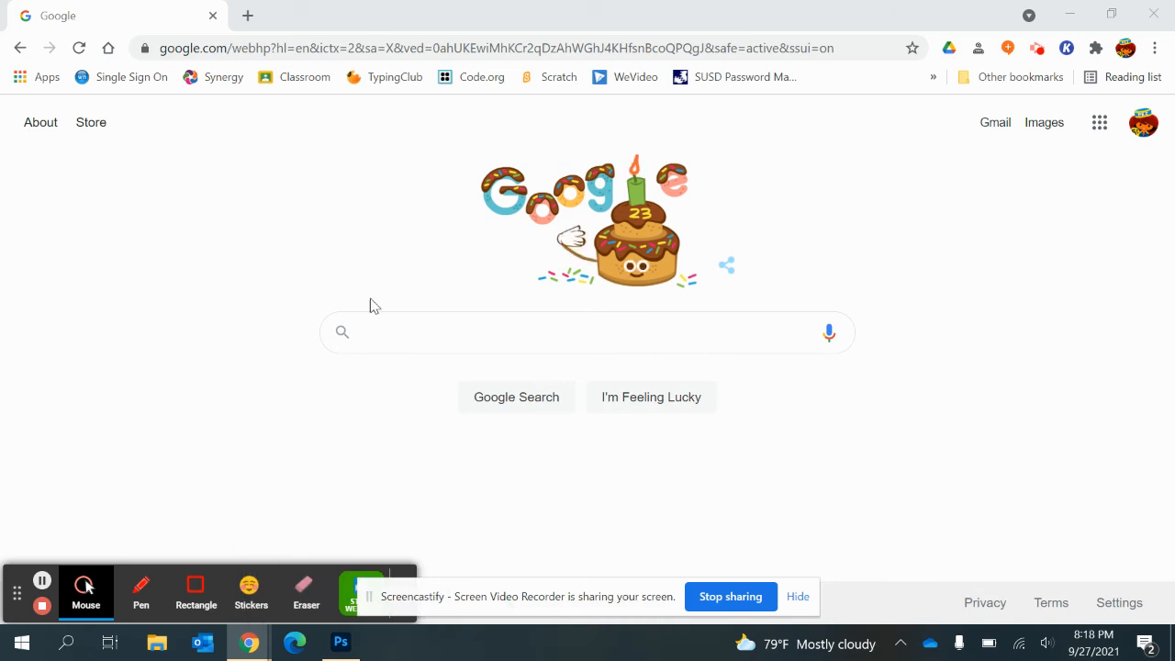
left_click(407, 328)
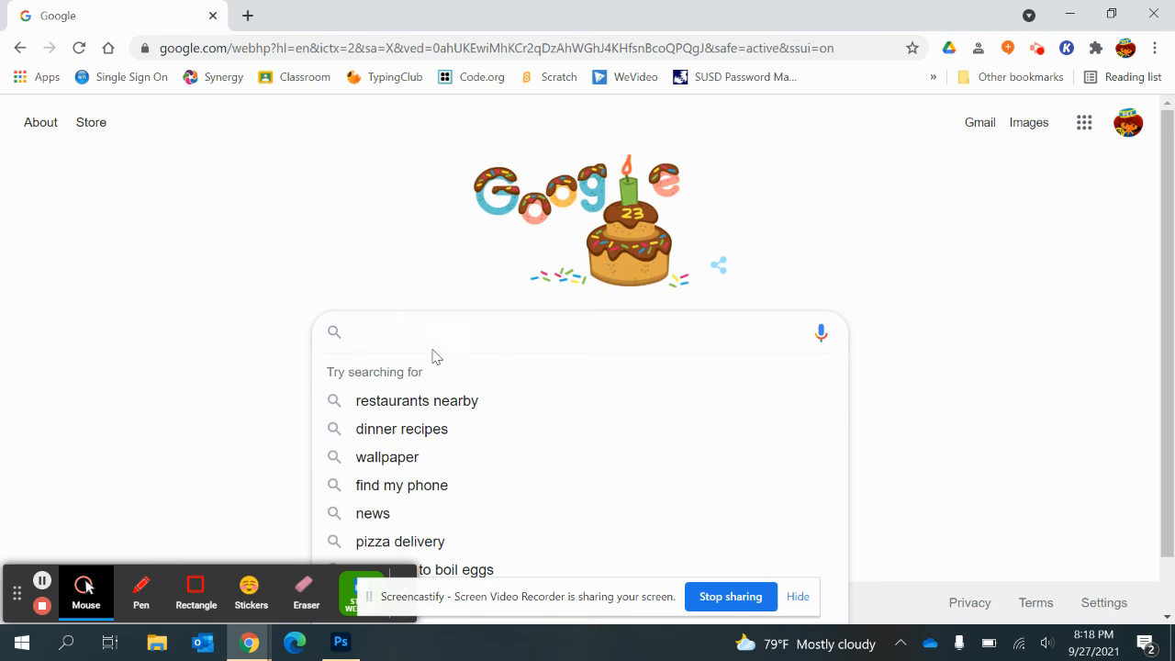
type("gr")
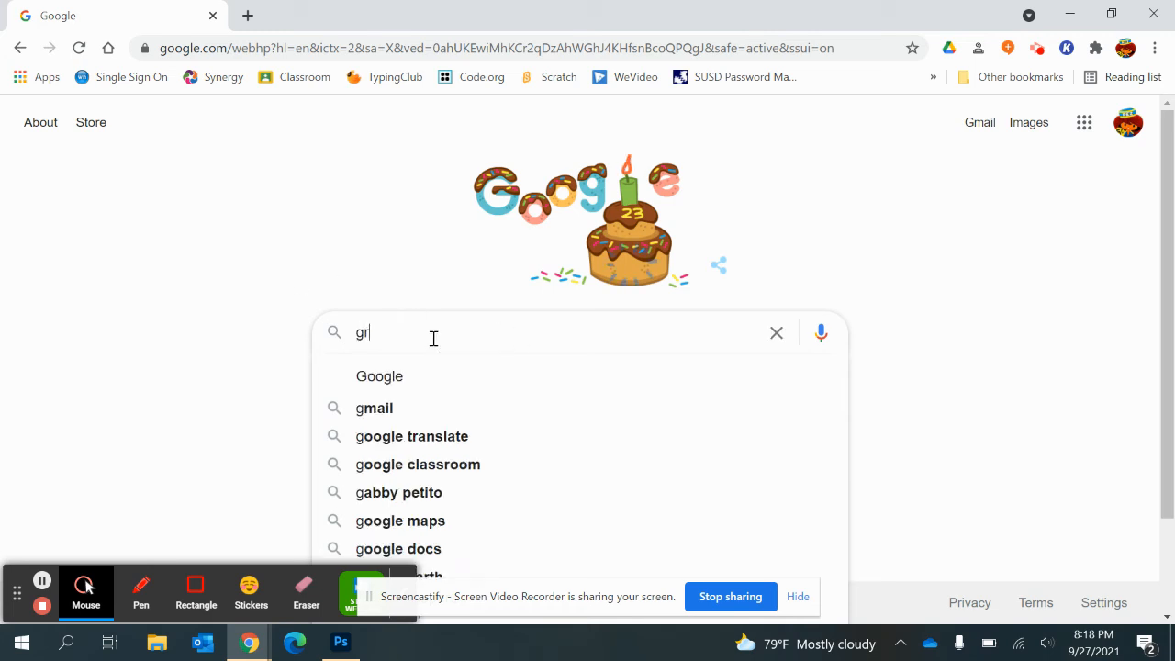
type("een field")
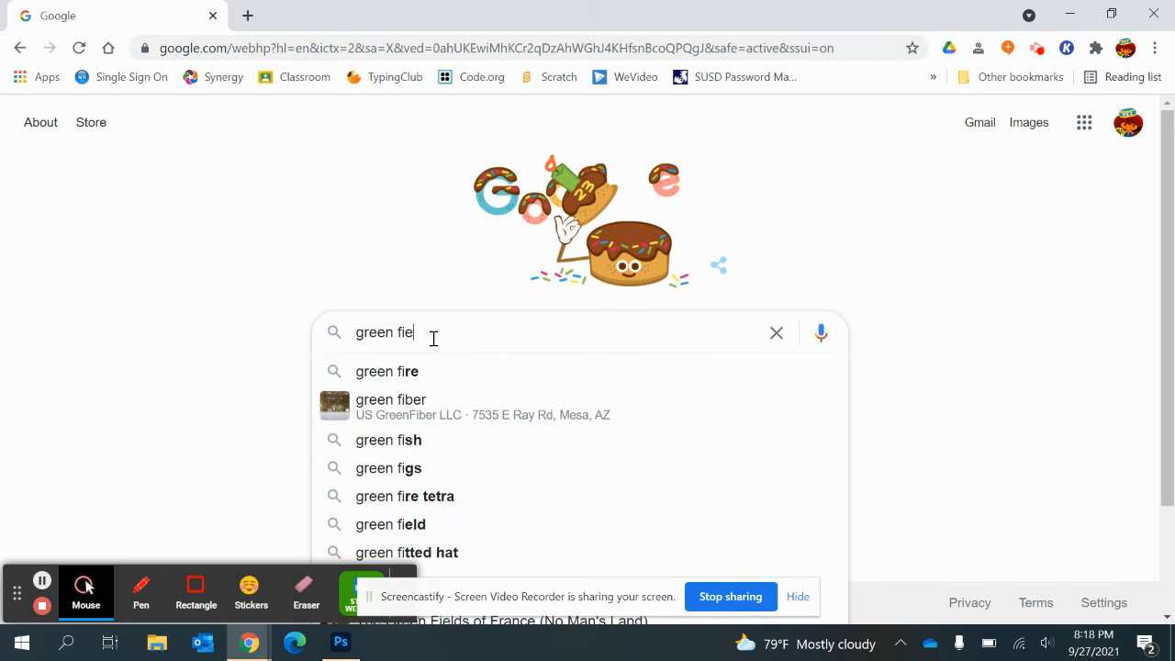
key("Return")
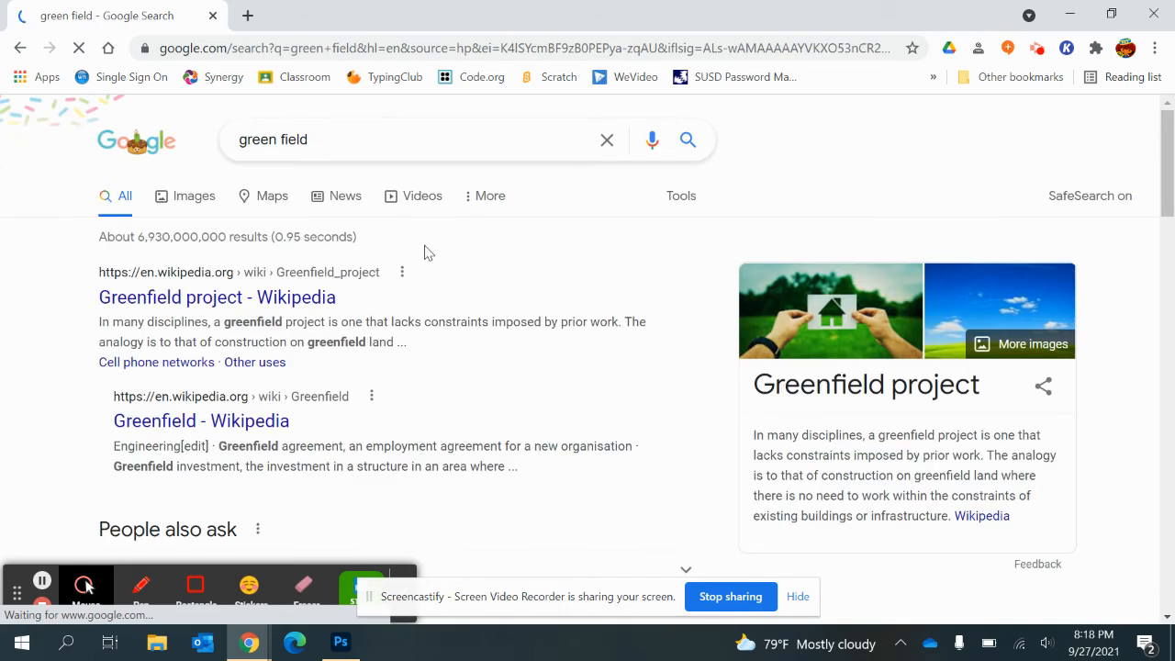
left_click(185, 202)
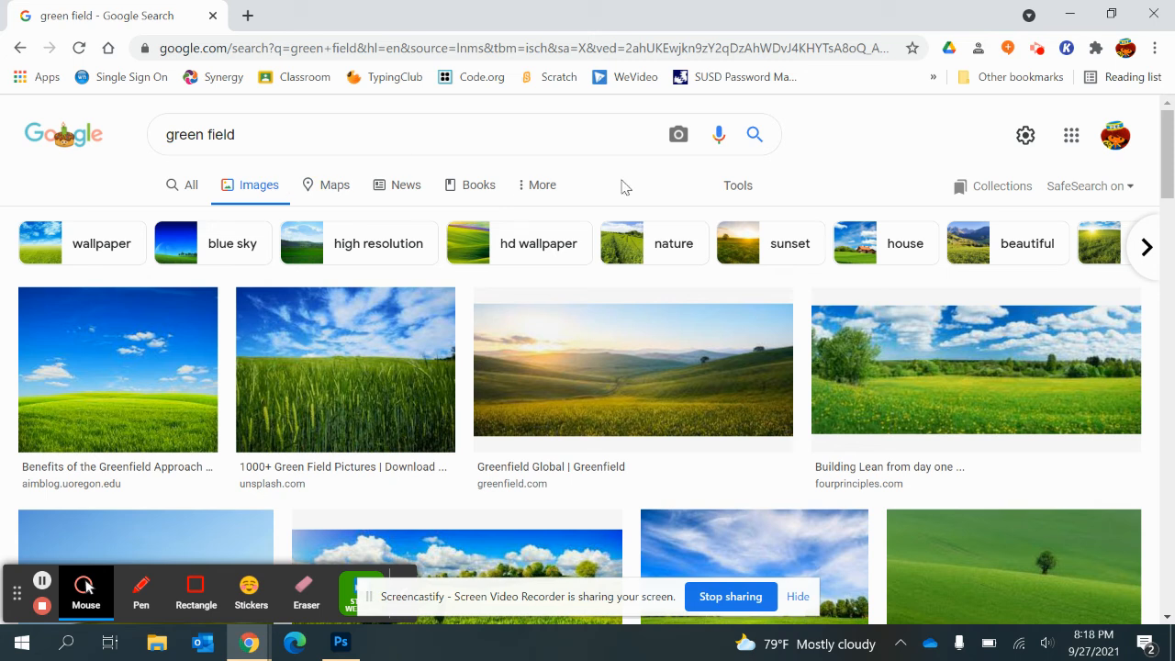
- Try the black and white color filter on the green field images, and reset it to any color
left_click(731, 189)
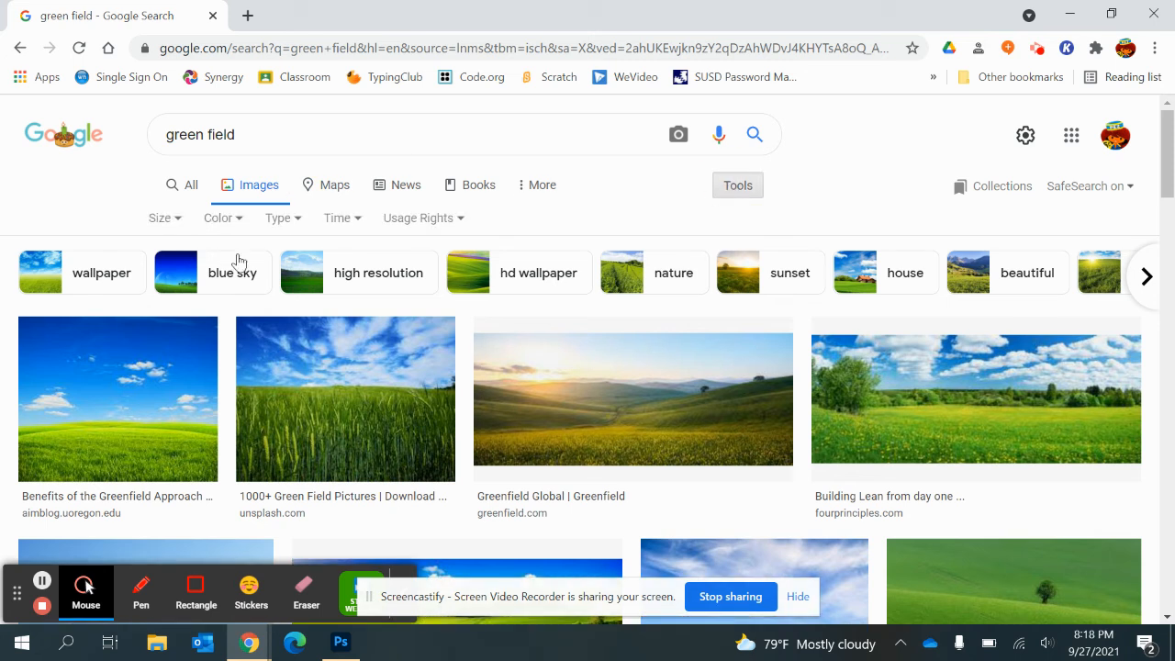
left_click(161, 221)
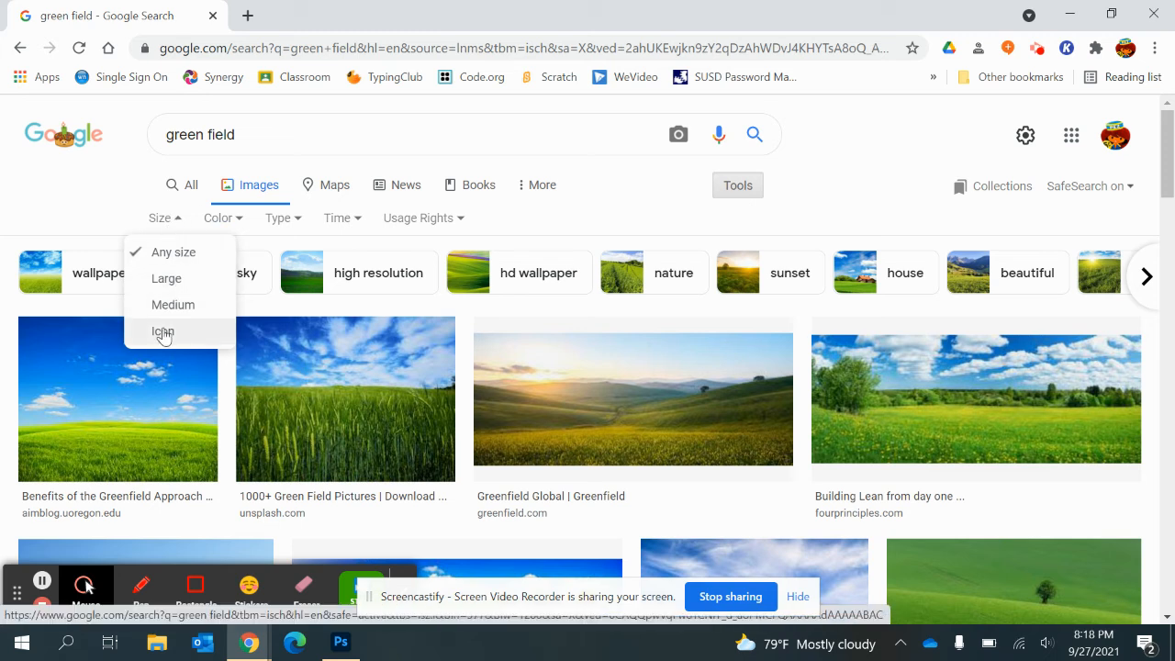
left_click(236, 225)
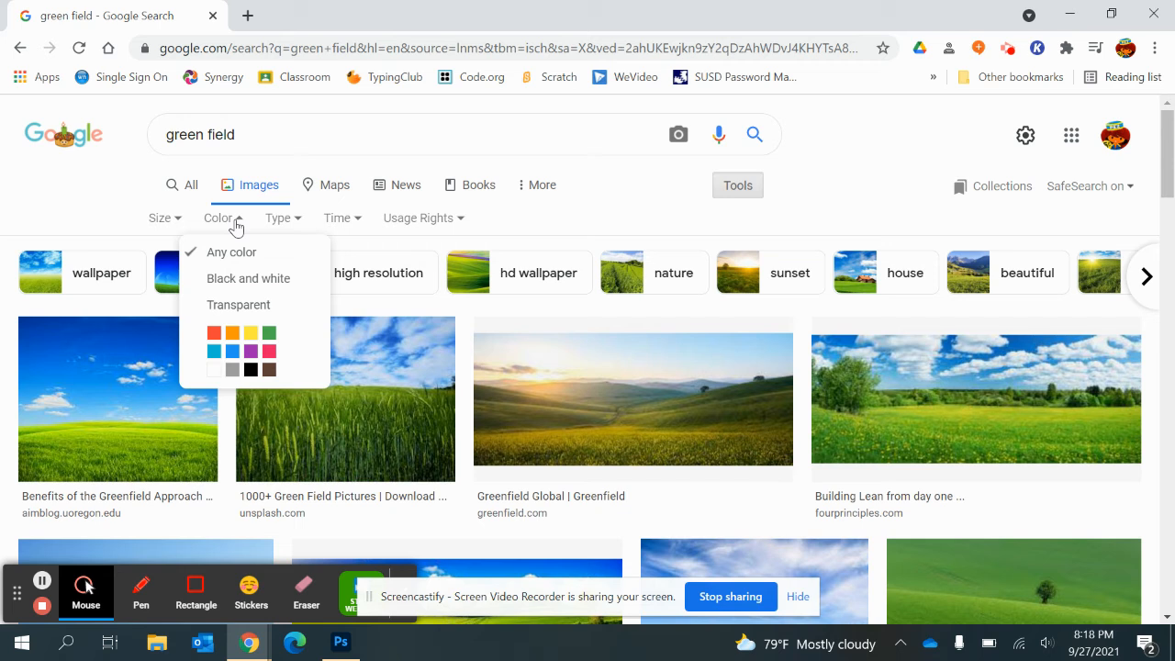
left_click(238, 281)
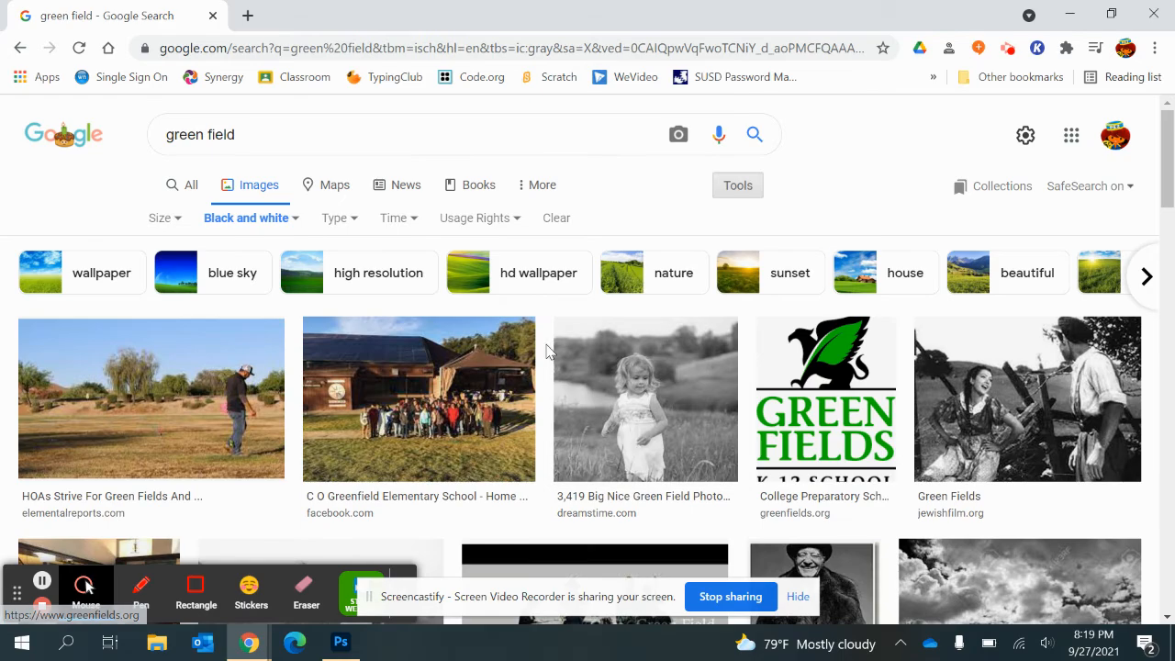
left_click(275, 218)
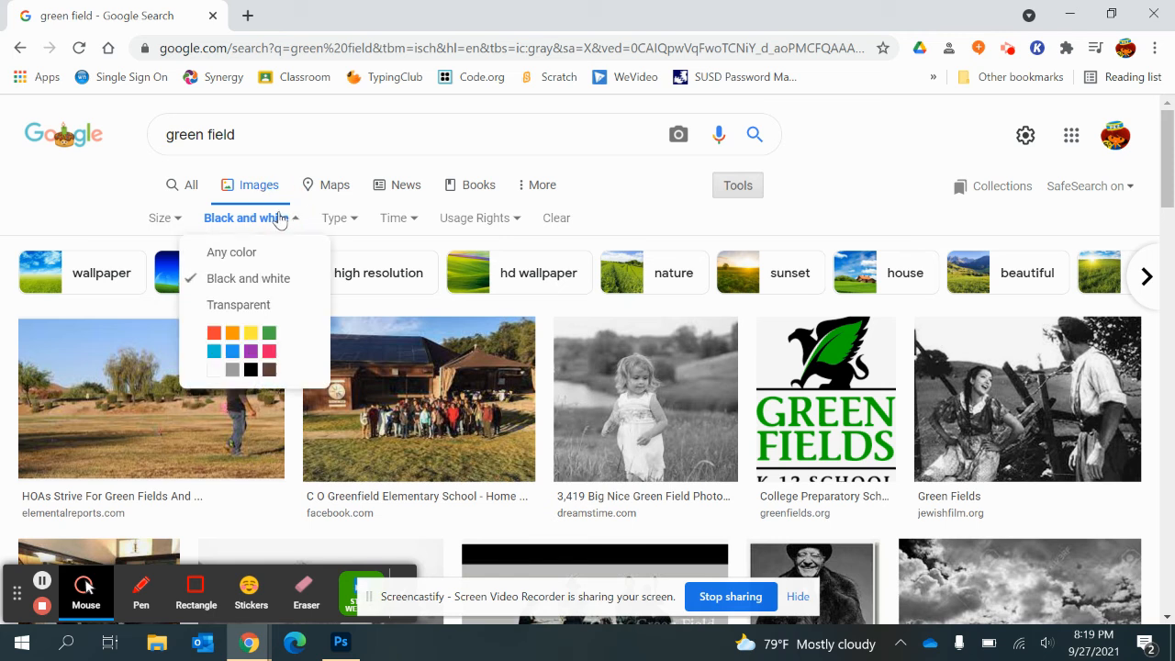
left_click(223, 254)
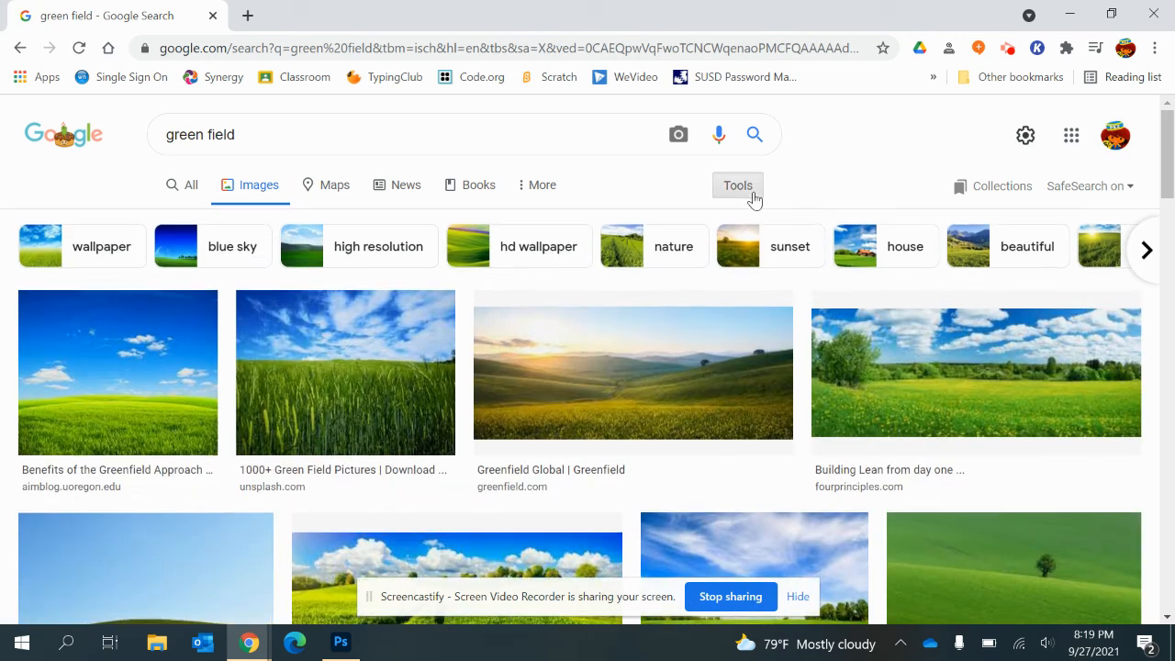
- Look through the color and usage rights filter options for the green field images
left_click(749, 195)
left_click(210, 225)
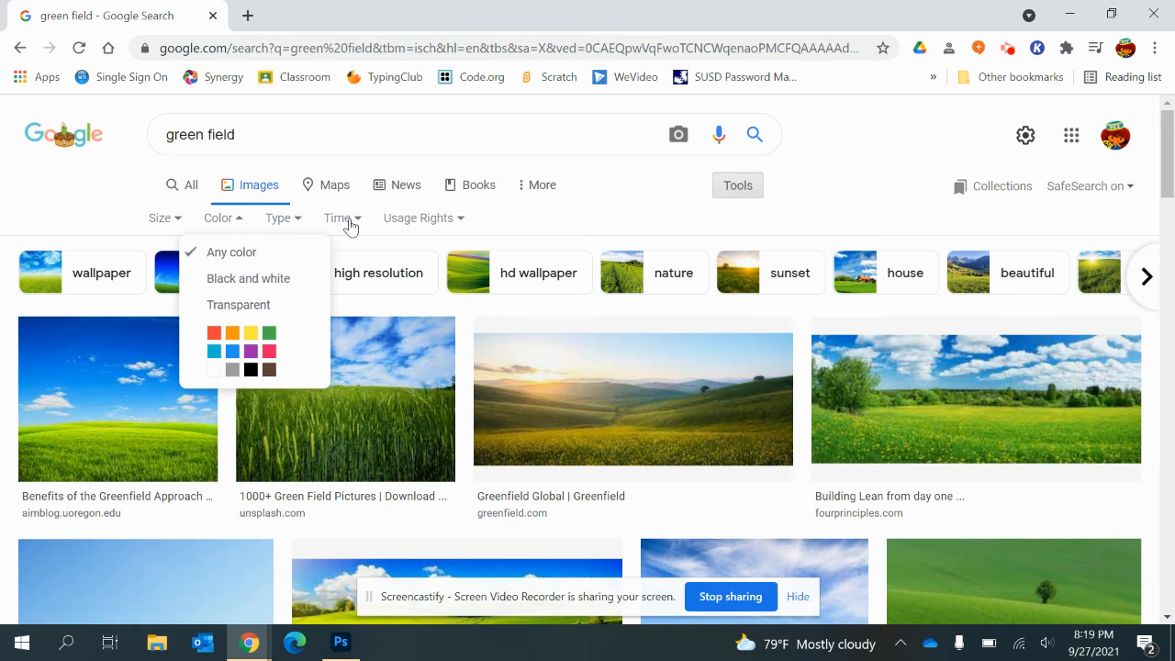
left_click(418, 220)
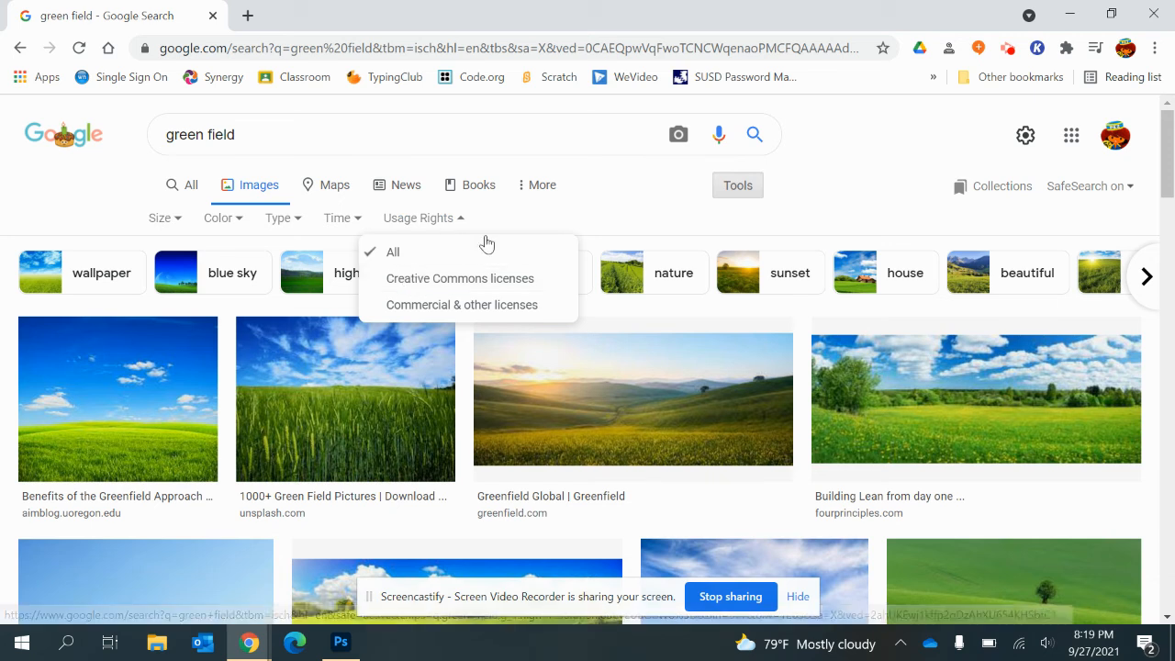
- Replace the image search query with the suggested search "tennis ball"
left_click(297, 138)
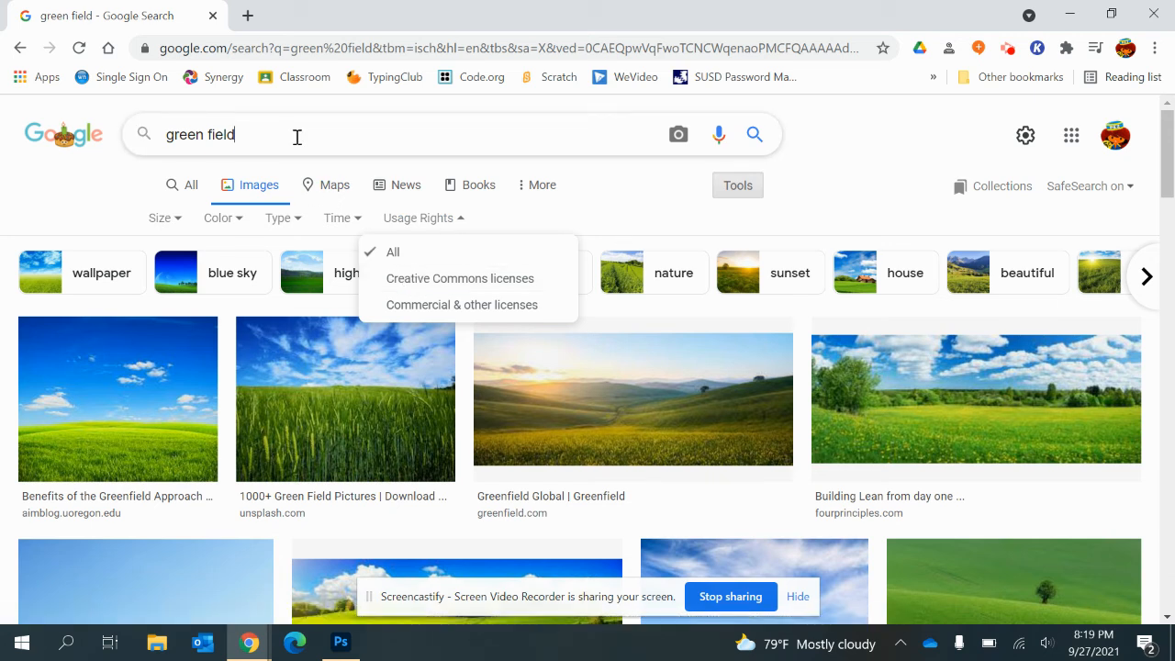
key("ctrl+shift+Left")
key("ctrl+shift+Left")
type("tra")
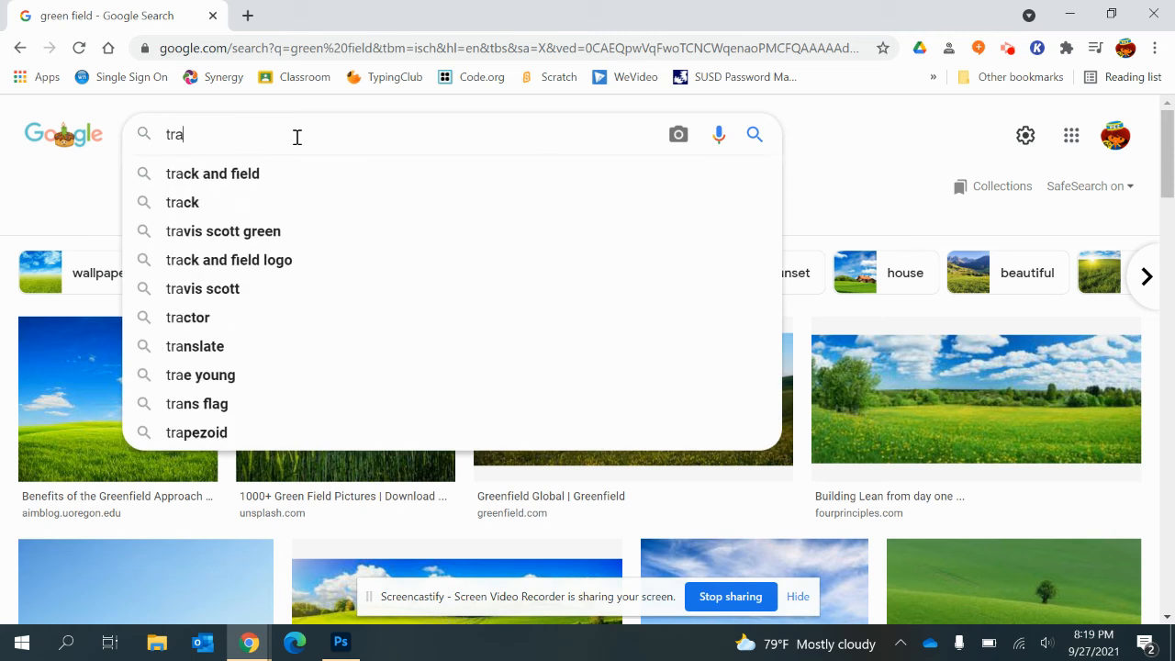
key("BackSpace")
key("BackSpace")
key("BackSpace")
type("tennis")
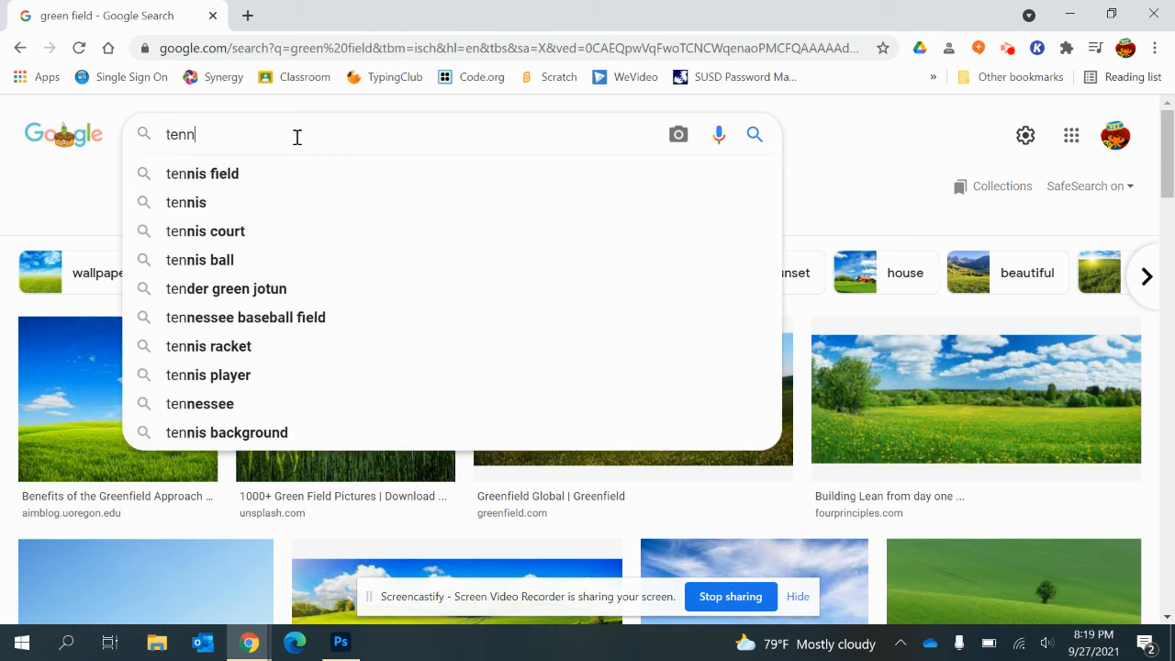
left_click(190, 261)
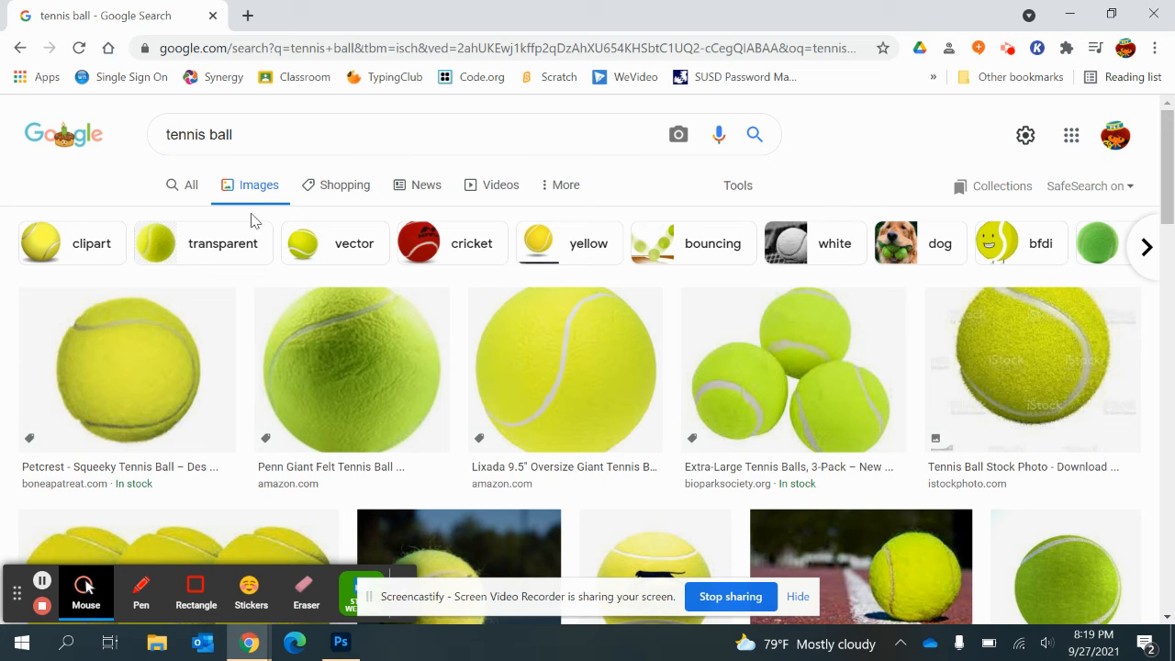
- Filter the tennis ball images to those with a transparent color setting
left_click(736, 186)
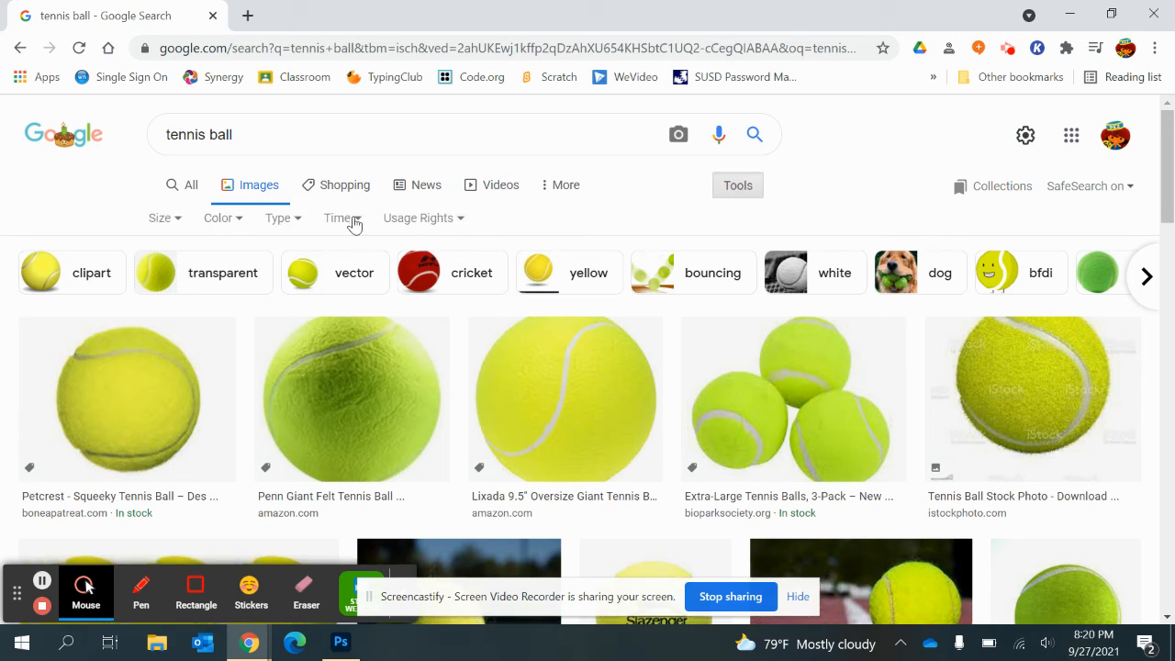
left_click(230, 221)
left_click(251, 304)
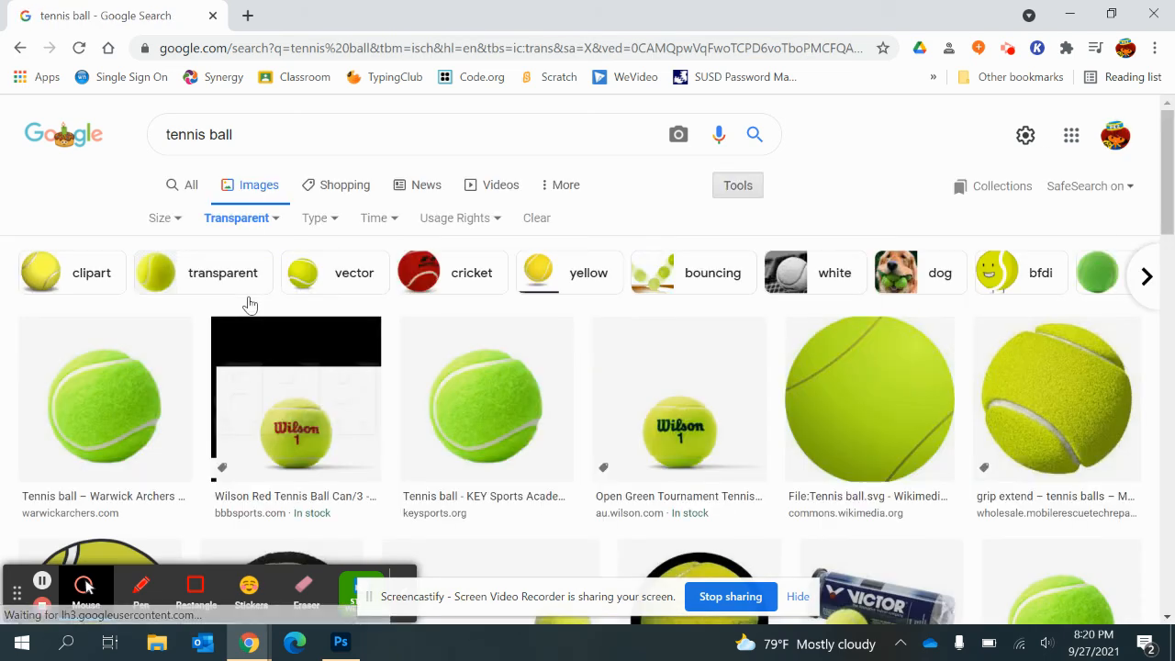
- Browse the transparent results and preview the KEY Sports Academy tennis ball image
scroll(576, 340, "down", 3)
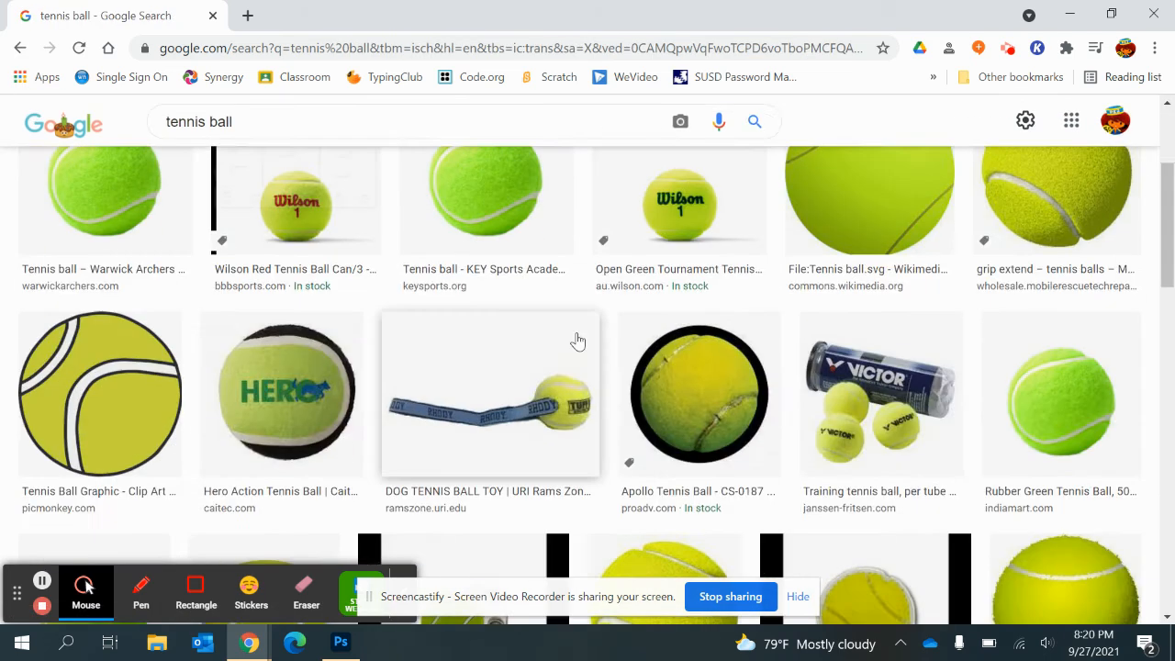
left_click(902, 203)
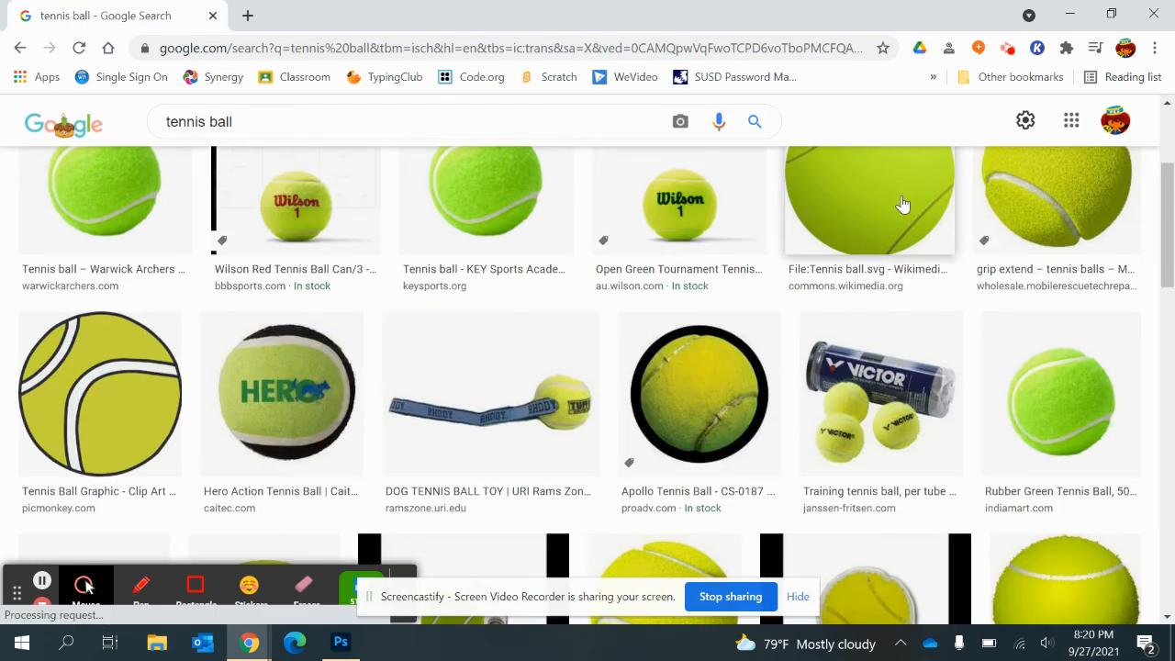
left_click(501, 223)
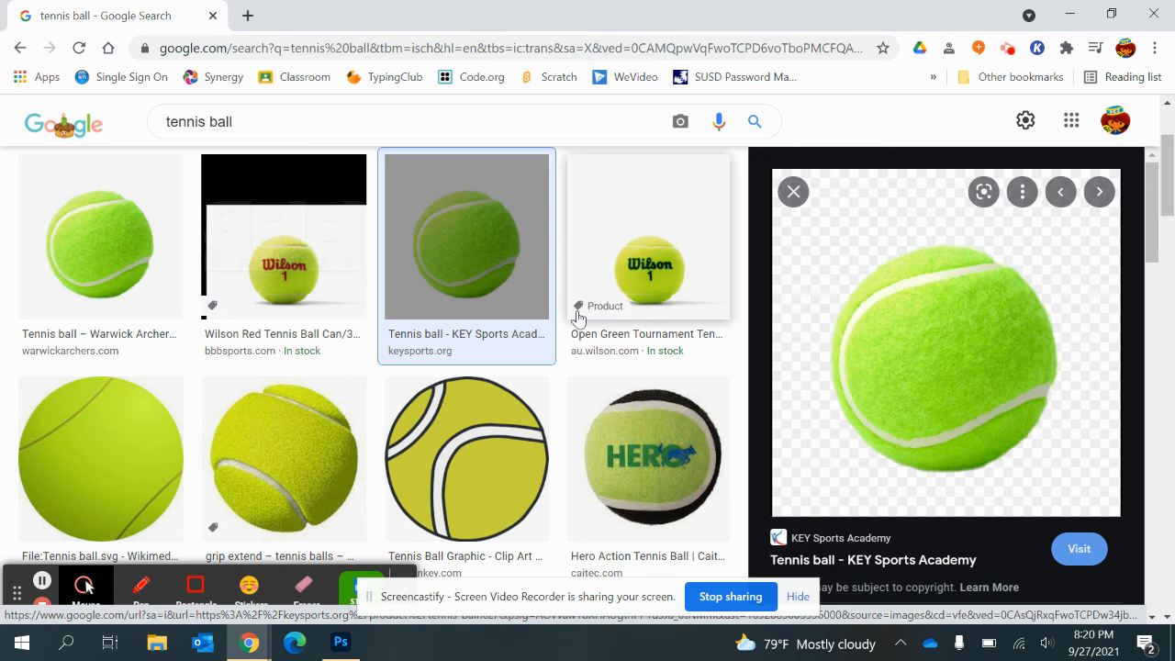
- Switch to Photoshop, close it with its blank document, and relaunch Adobe Photoshop 2021
left_click(339, 645)
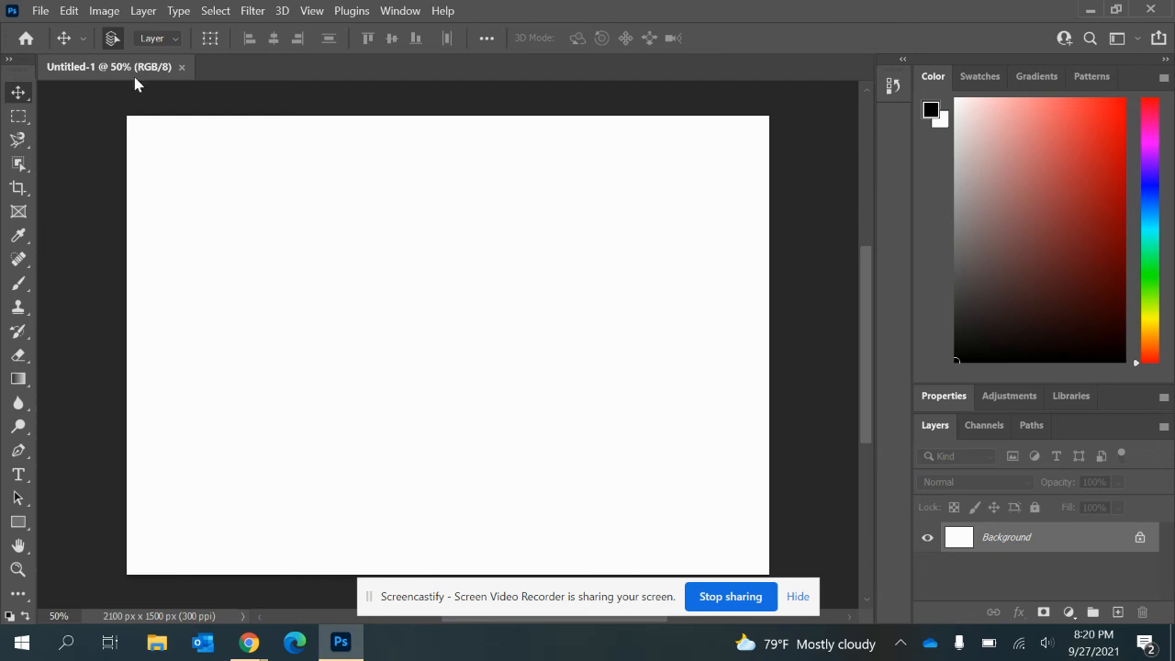
left_click(1151, 10)
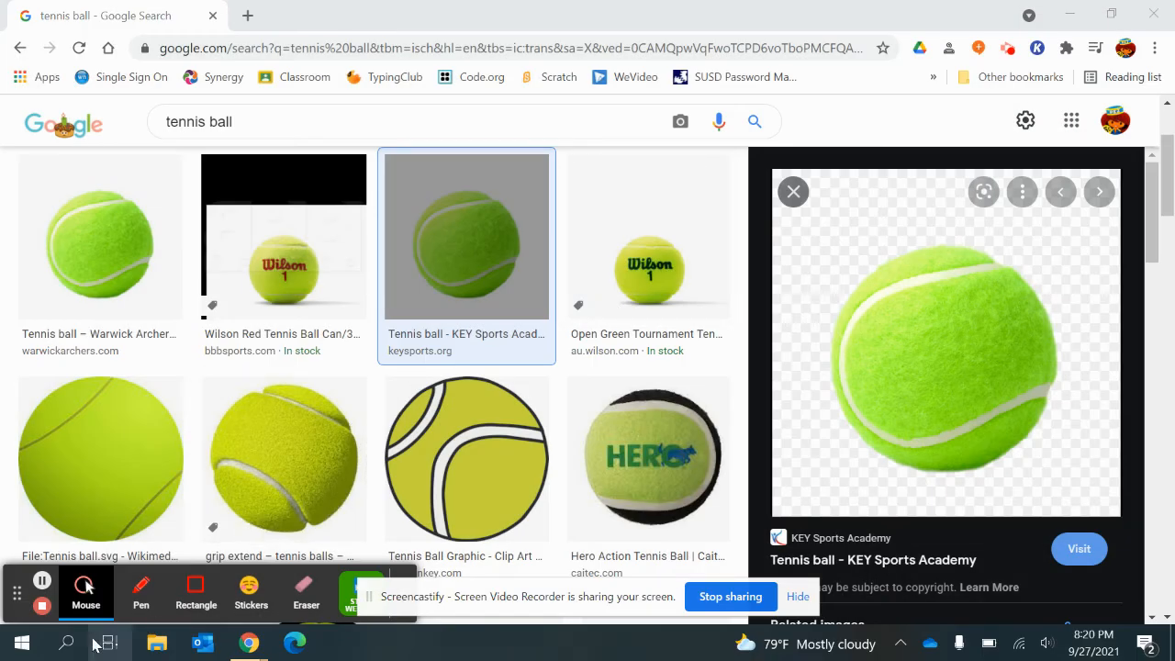
left_click(21, 643)
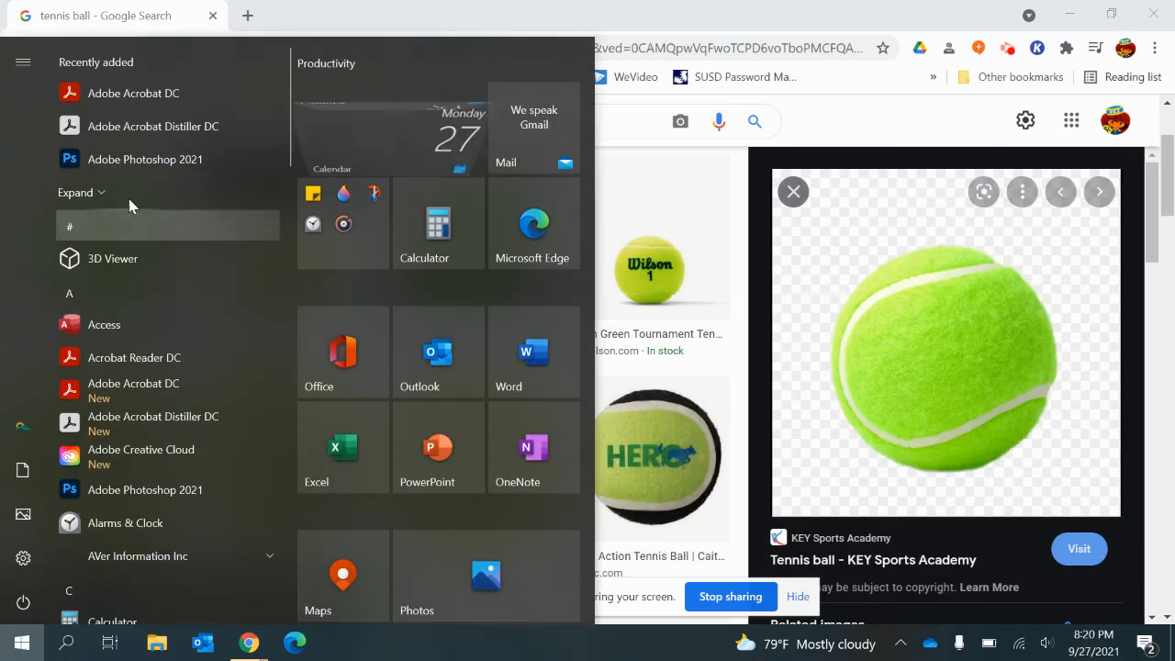
left_click(164, 157)
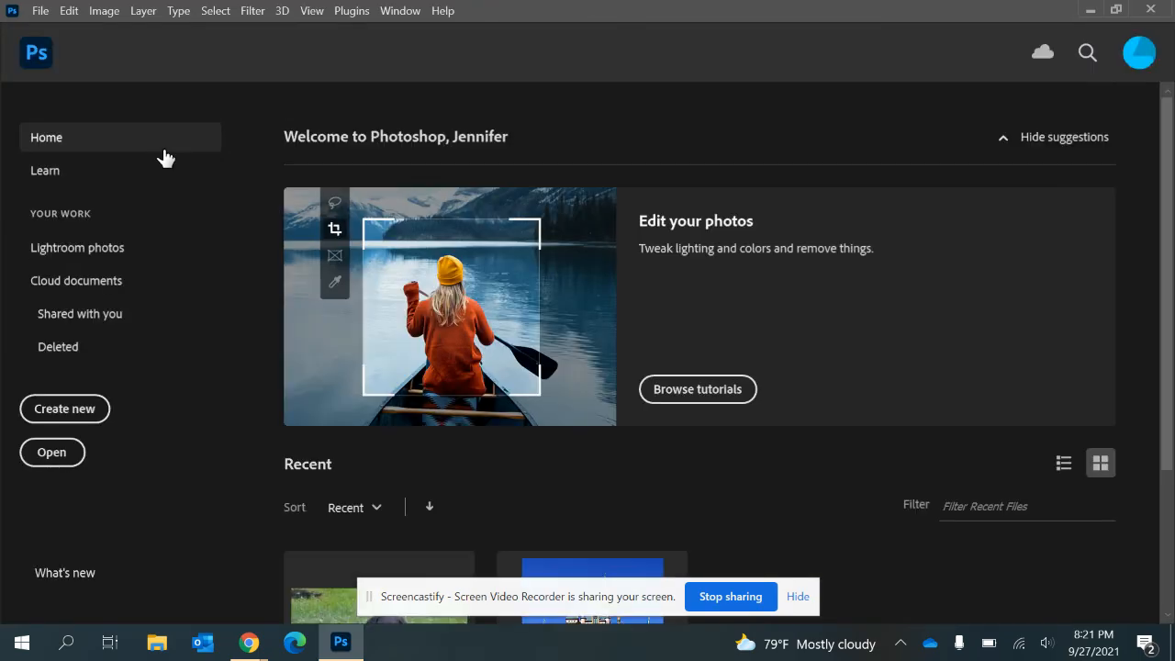
- Open field.jpg from the Downloads folder in Photoshop
left_click(55, 453)
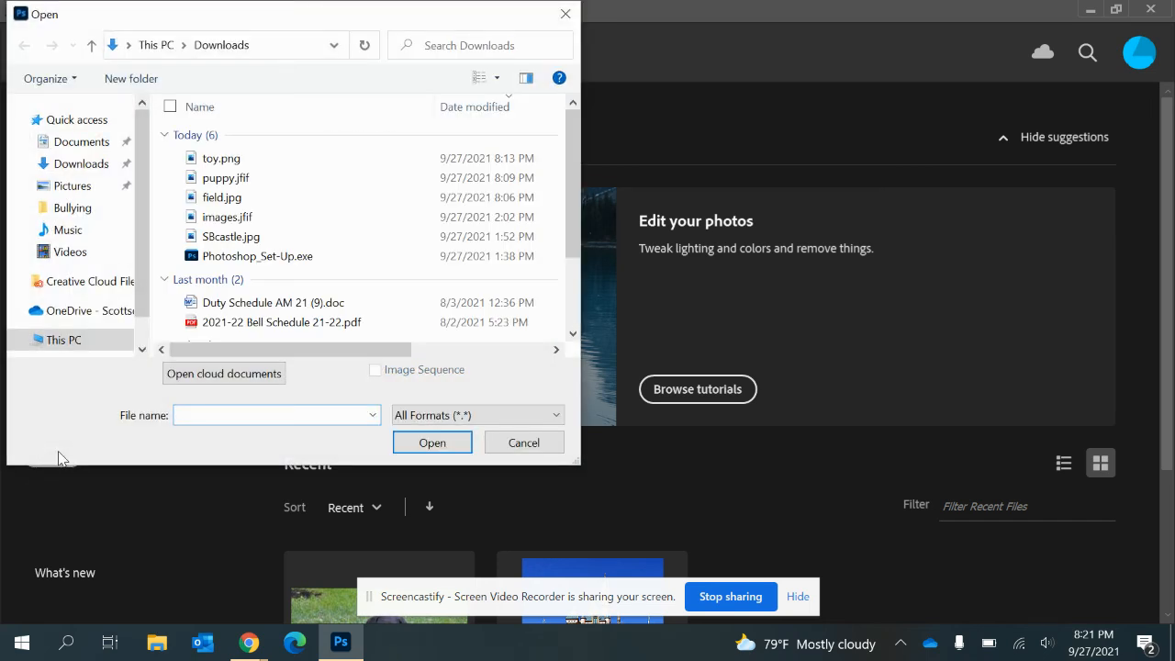
left_click(242, 204)
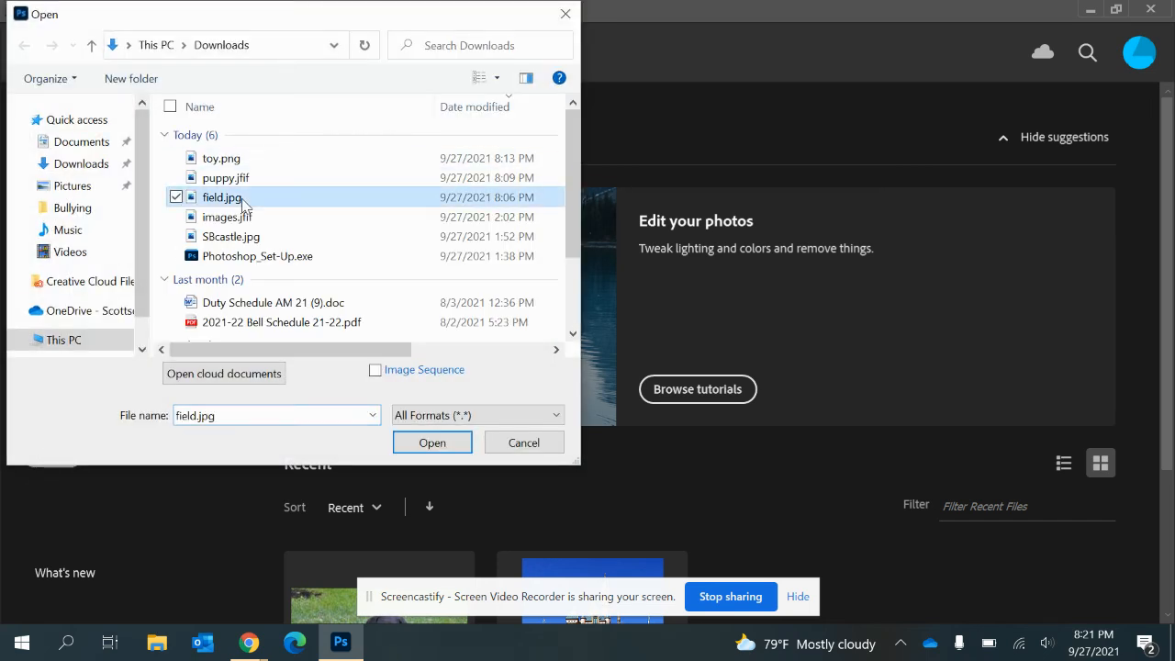
left_click(431, 445)
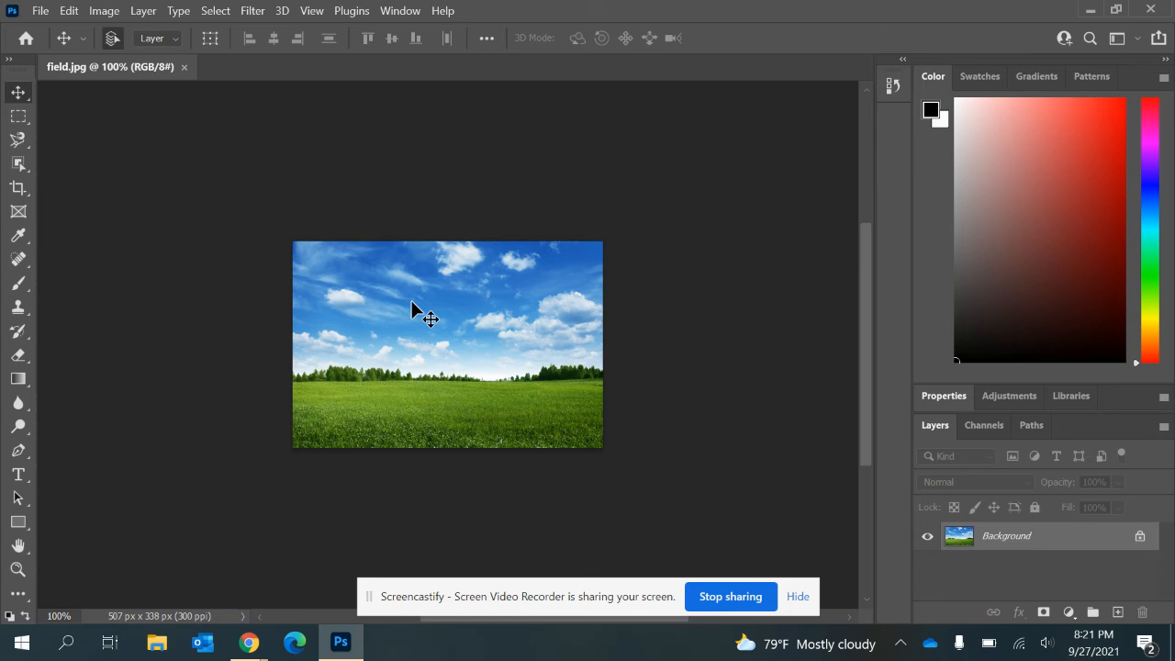
- Open puppy.jfif from the Downloads folder as a second document, and switch between it and field.jpg
left_click(39, 13)
left_click(49, 46)
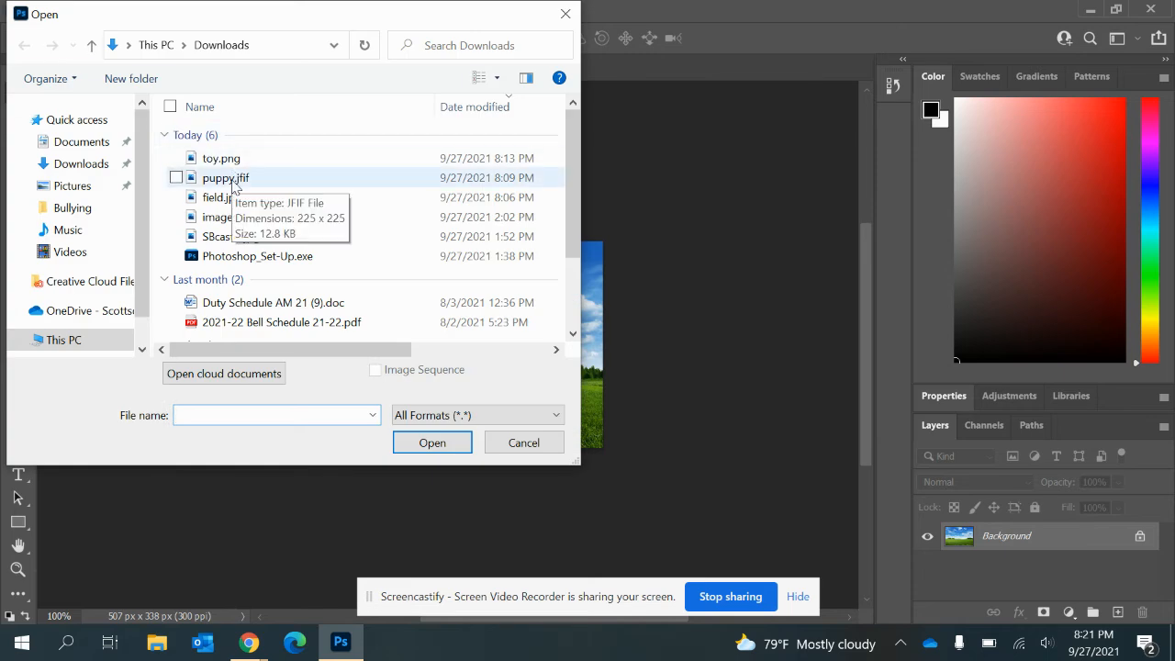
left_click(233, 183)
left_click(429, 442)
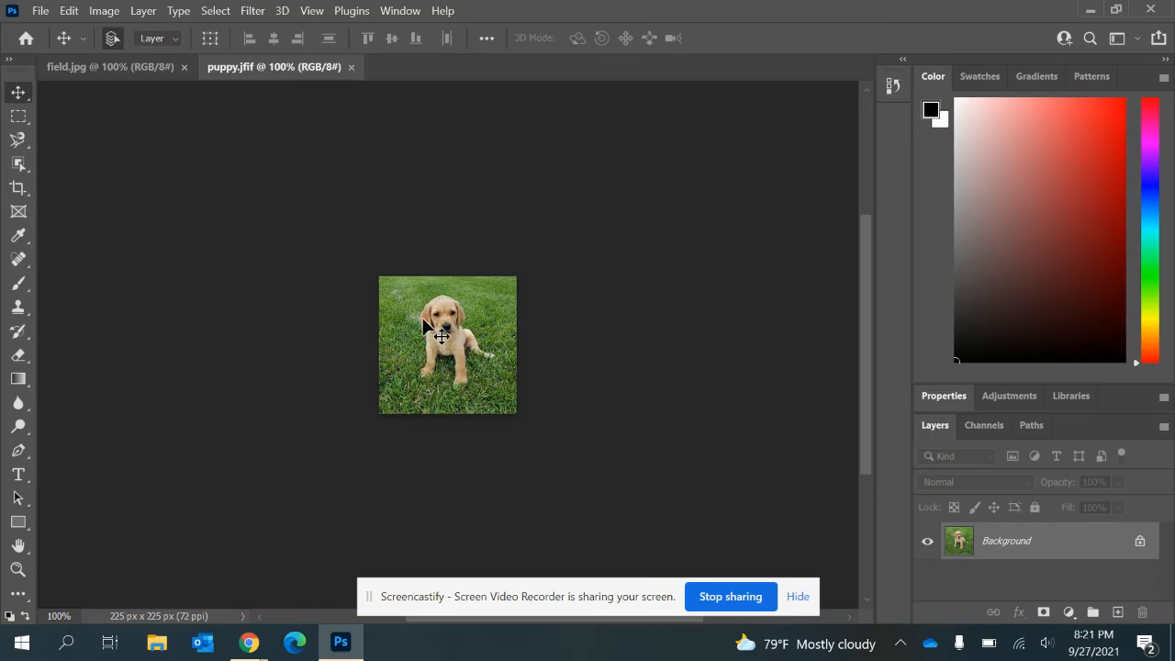
left_click(111, 69)
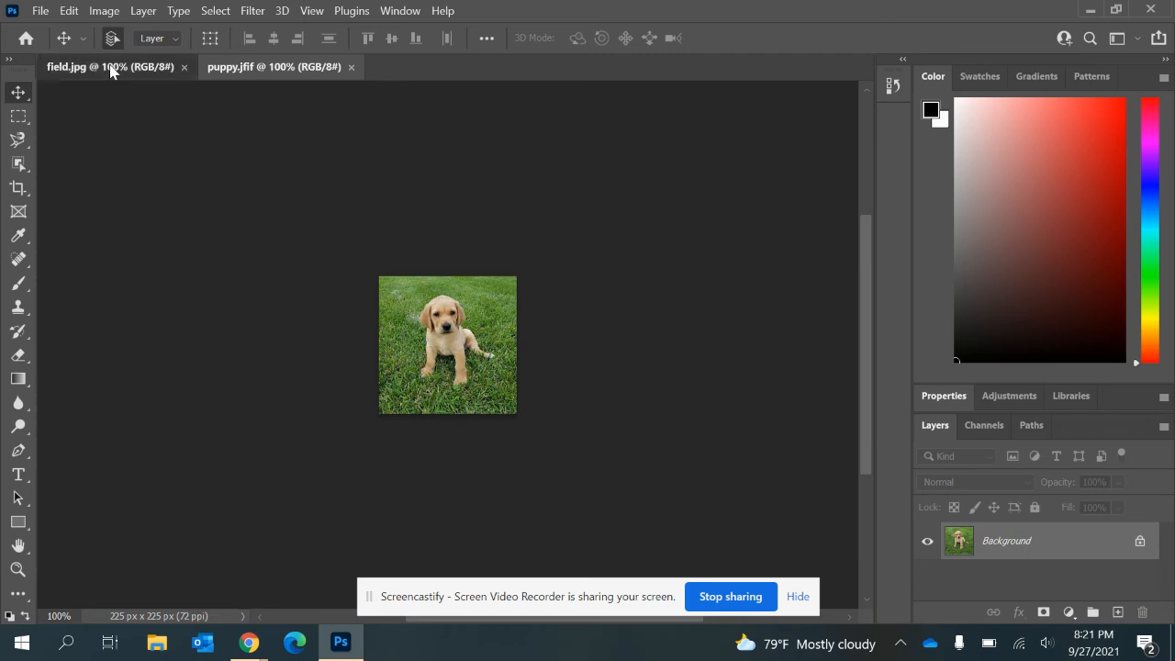
left_click(270, 69)
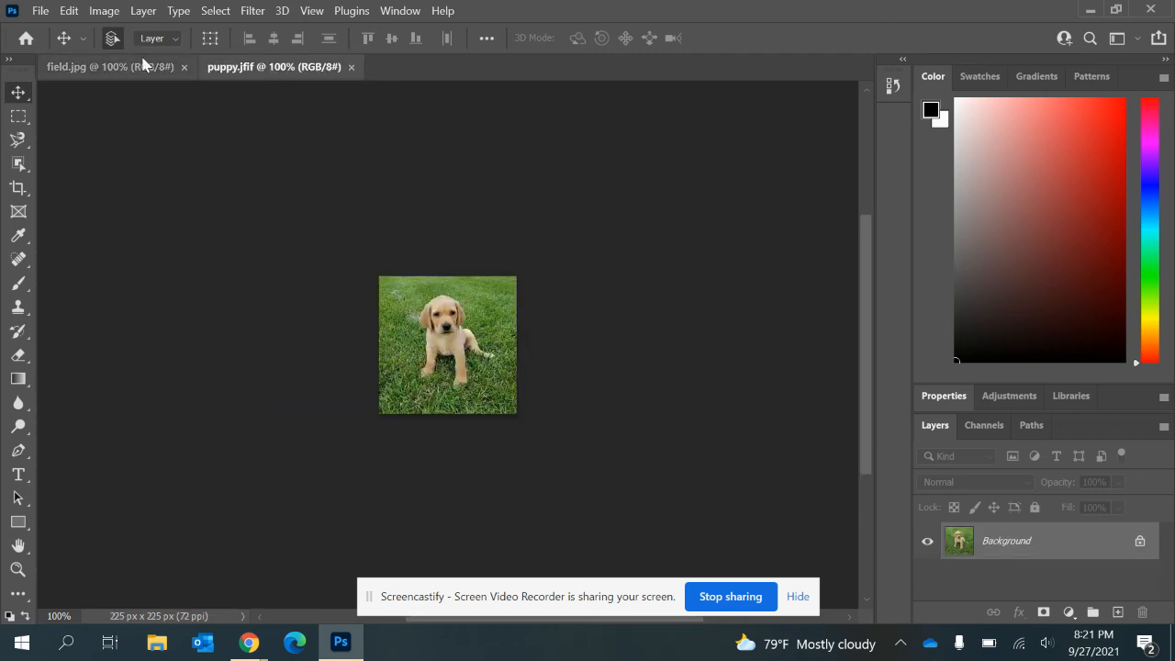
- Open toy.png from the Downloads folder as a third document, and look through the open images back to field.jpg
left_click(42, 11)
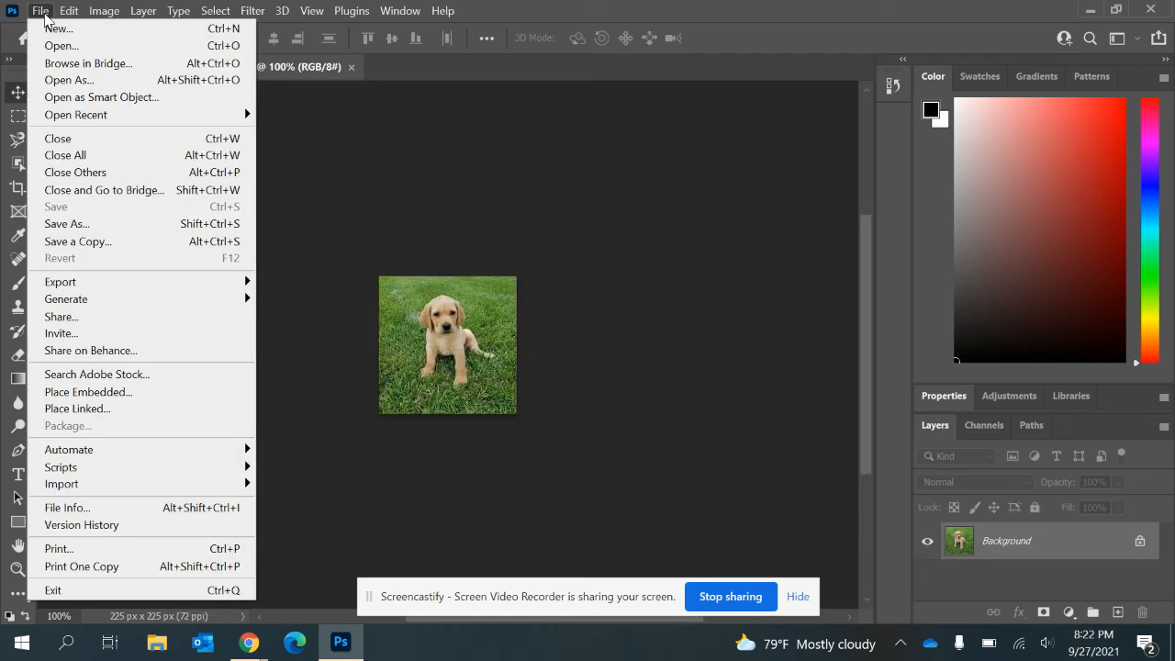
left_click(61, 48)
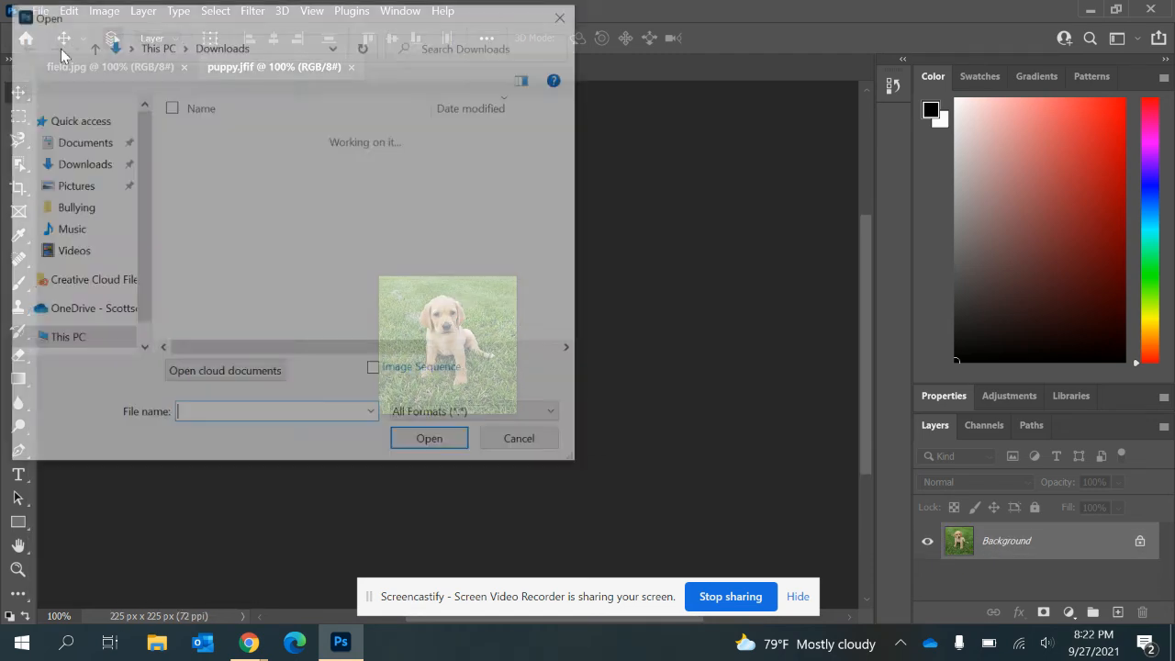
left_click(218, 162)
left_click(432, 443)
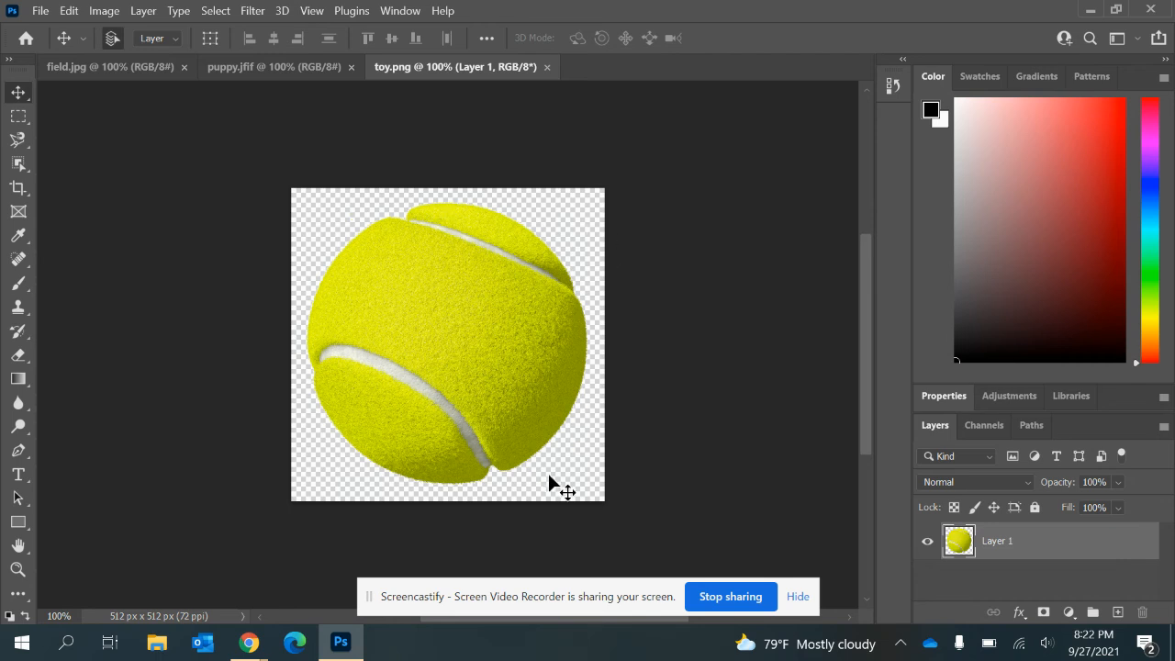
left_click(297, 72)
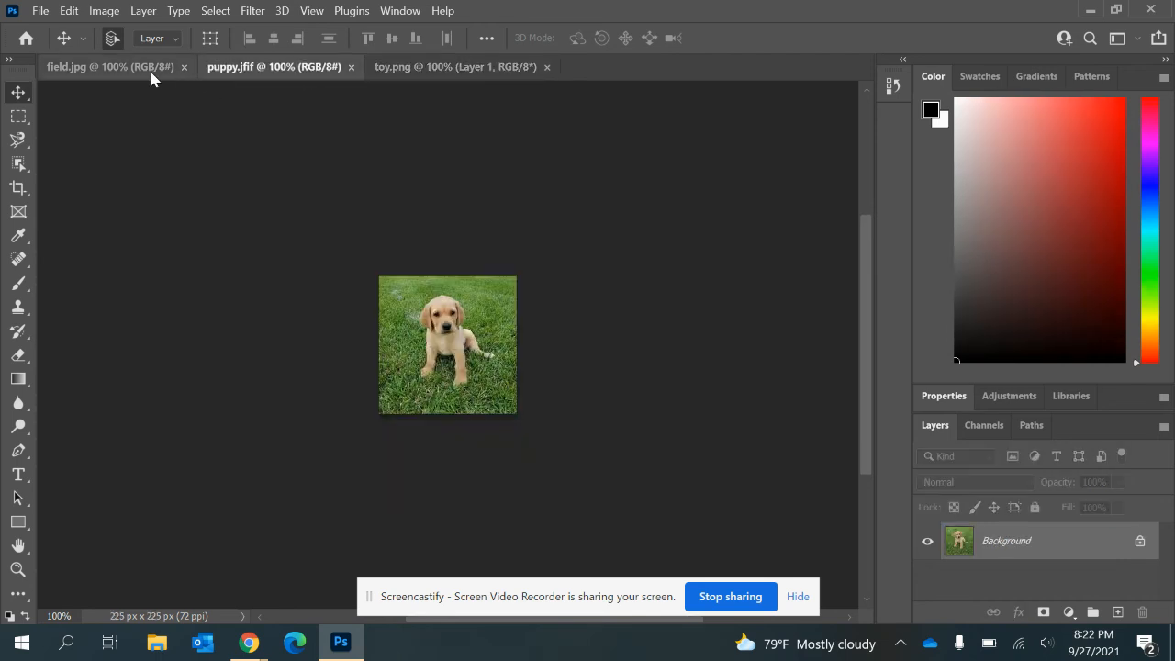
left_click(145, 73)
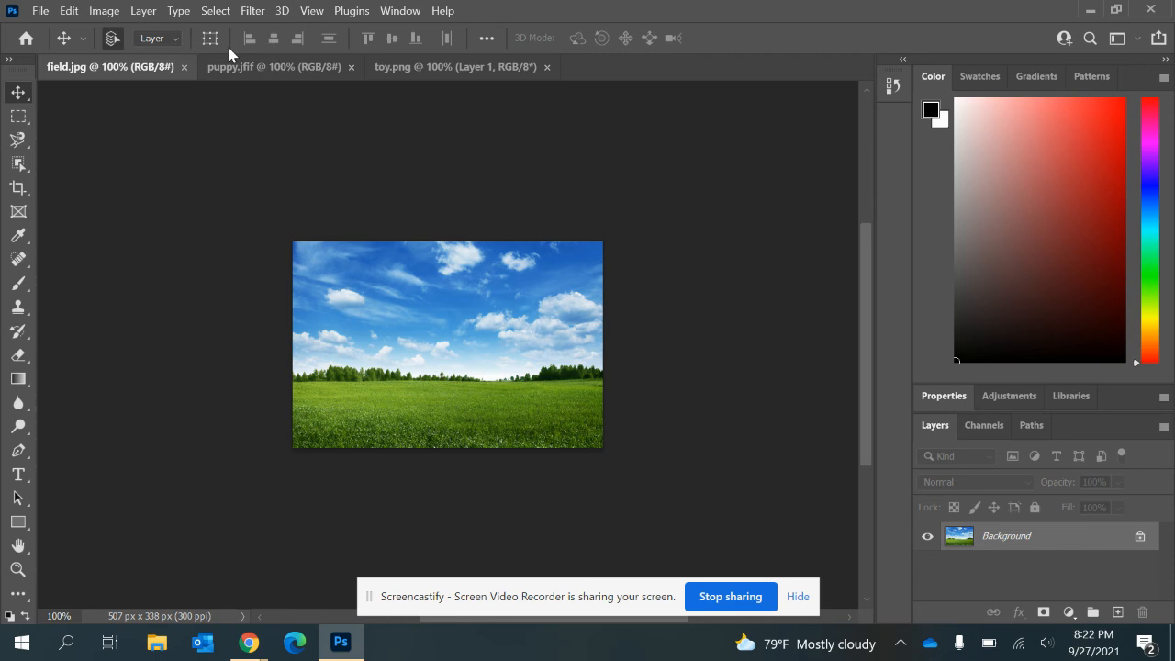
left_click(265, 67)
left_click(124, 71)
- Set the zoom of field.jpg to 300%
key("BackSpace")
key("BackSpace")
key("BackSpace")
type("300")
key("Return")
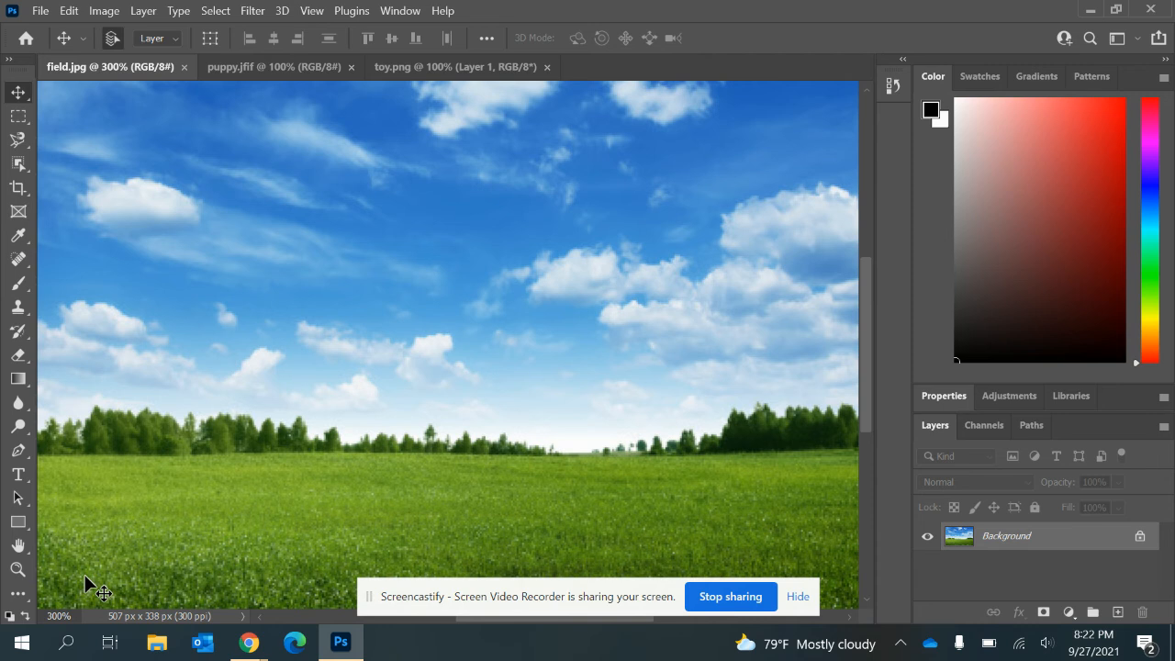
left_click(862, 257)
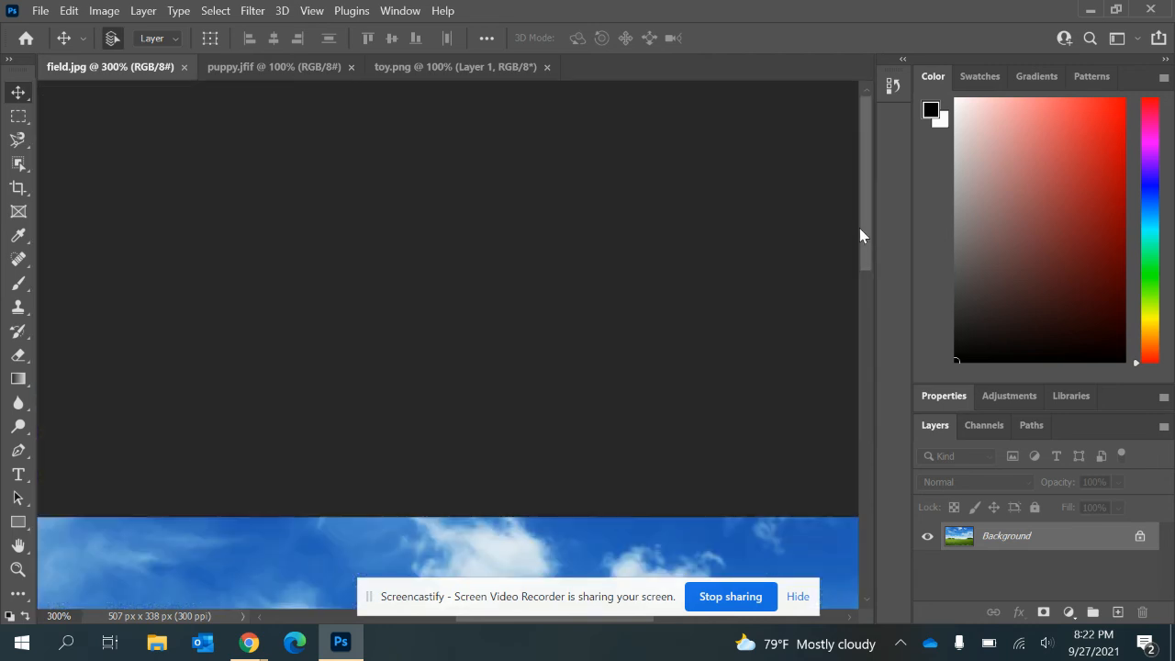
left_click_drag(872, 230, 887, 388)
- Set the zoom of field.jpg to 250% so the full width of the field fits in view
left_click(59, 615)
type("250")
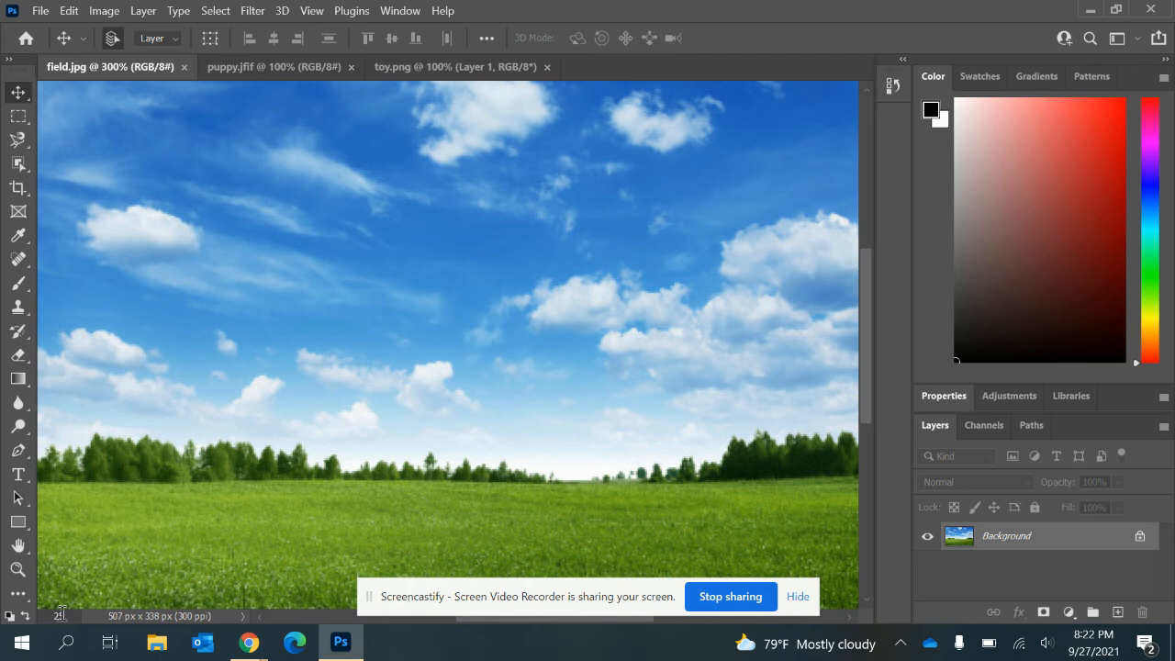
key("Return")
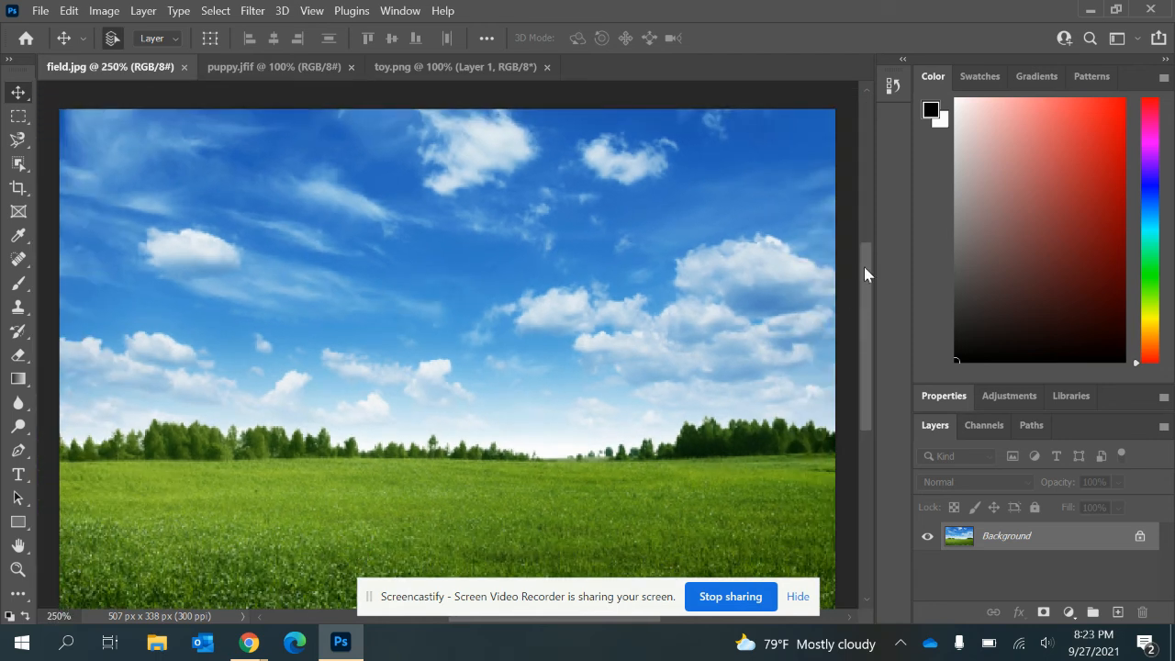
mouse_move(864, 274)
left_mouse_down()
mouse_move(860, 307)
mouse_move(868, 270)
left_mouse_up()
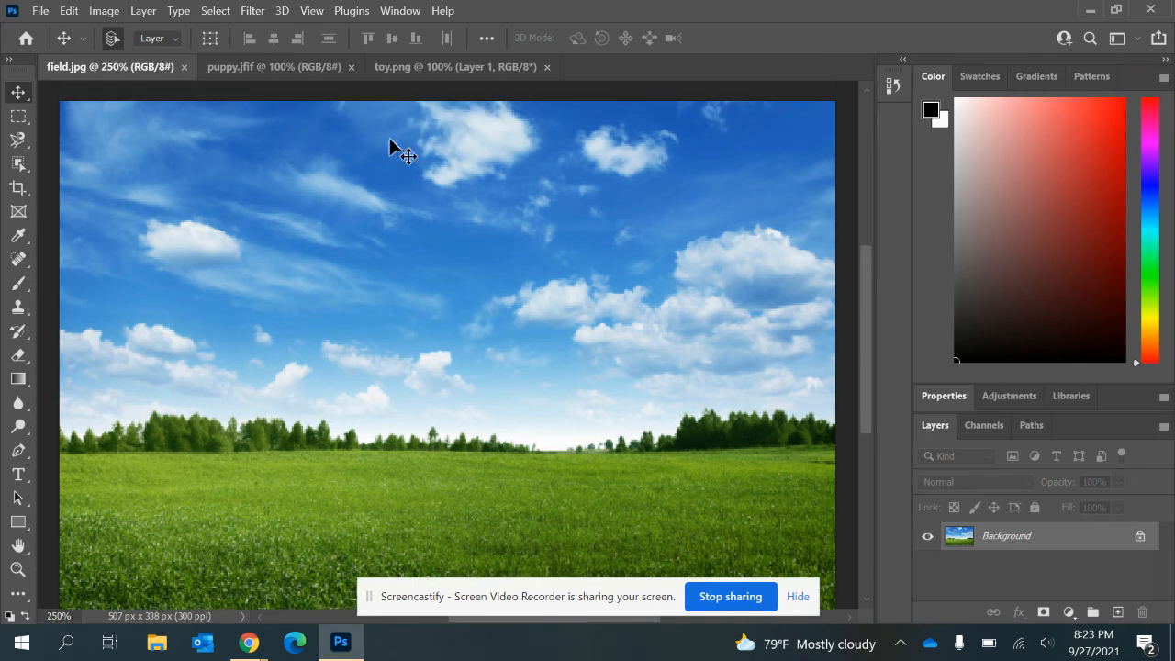
- Switch to puppy.jfif and set its zoom to 300%
left_click(225, 67)
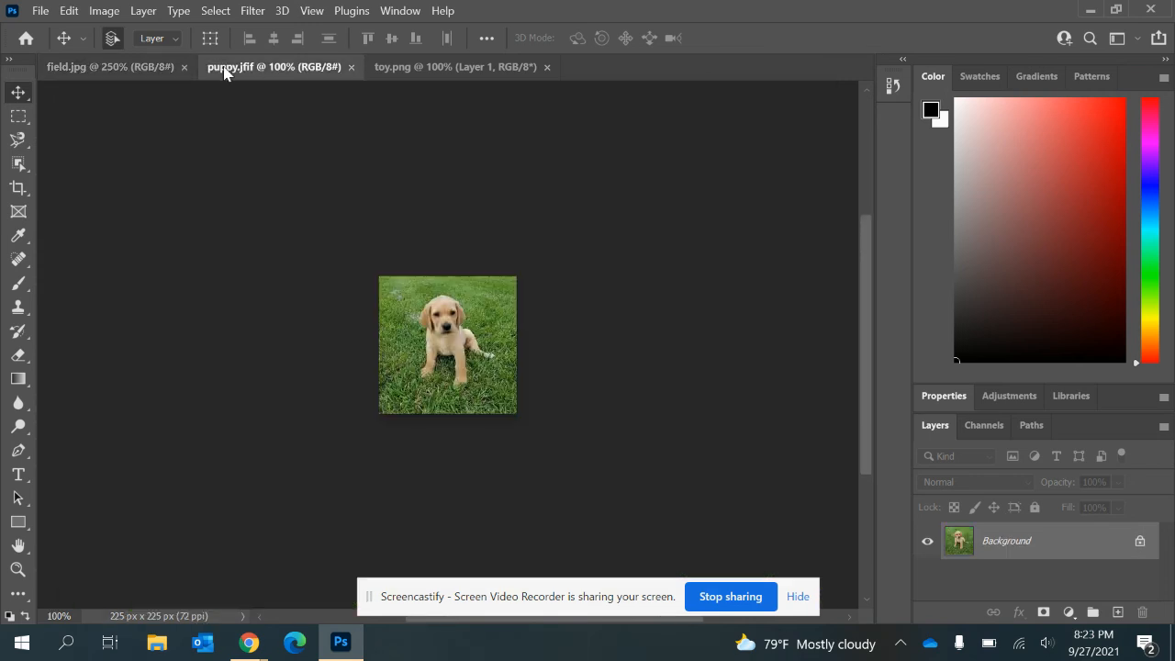
double_click(58, 616)
type("300")
key("Return")
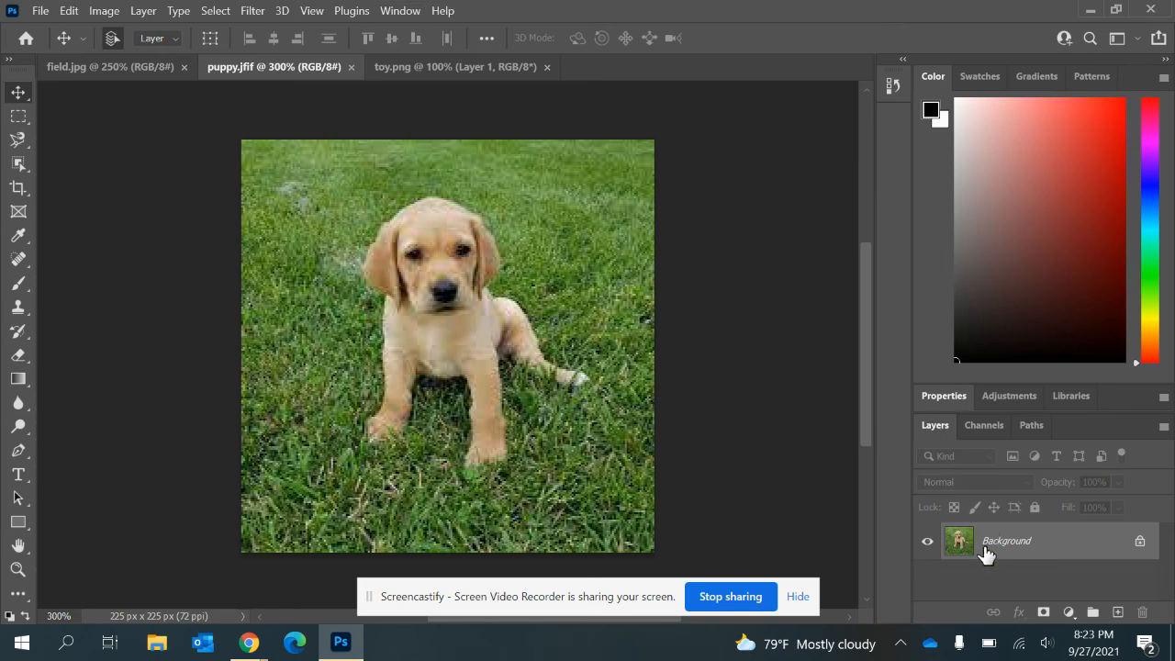
- Unlock the puppy's Background layer, lock the resulting layer fully once, and leave it unlocked
left_click(1140, 544)
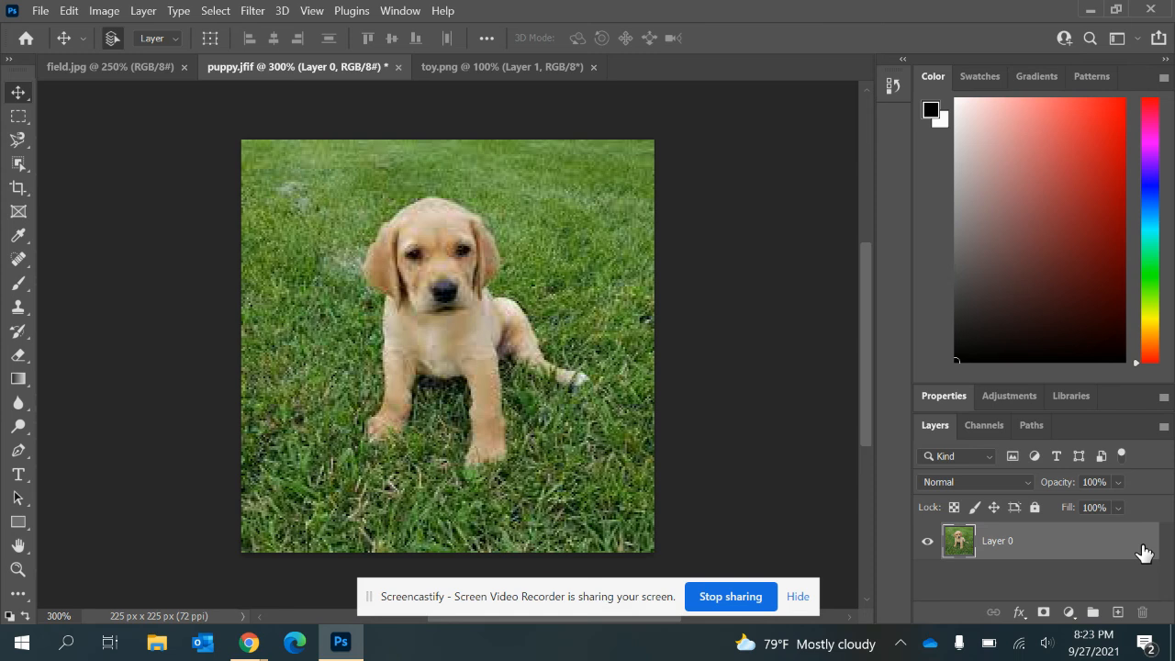
left_click(1036, 508)
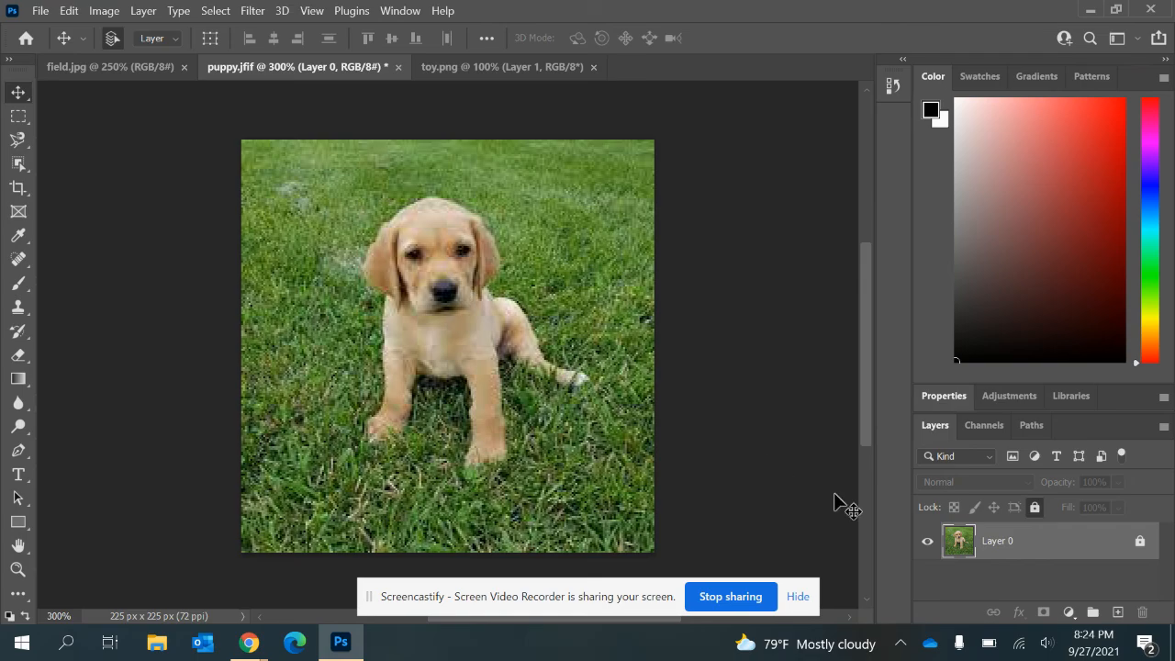
left_click(1140, 542)
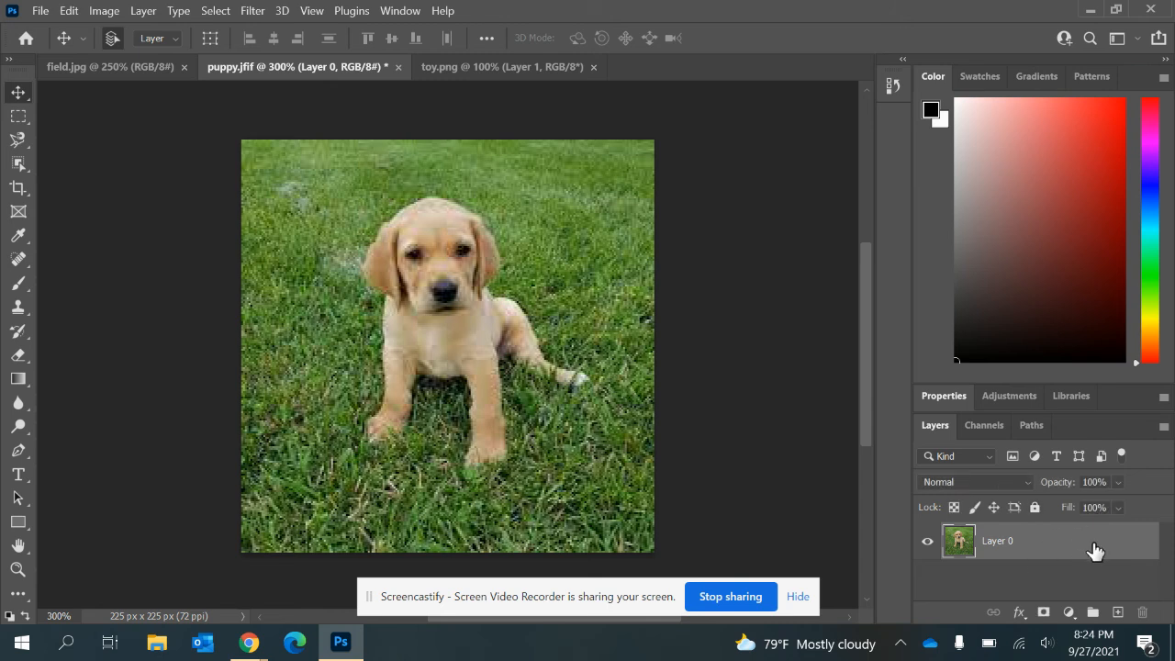
- Try to outline the puppy with the Magnetic Lasso Tool, and undo that selection
left_click(15, 144)
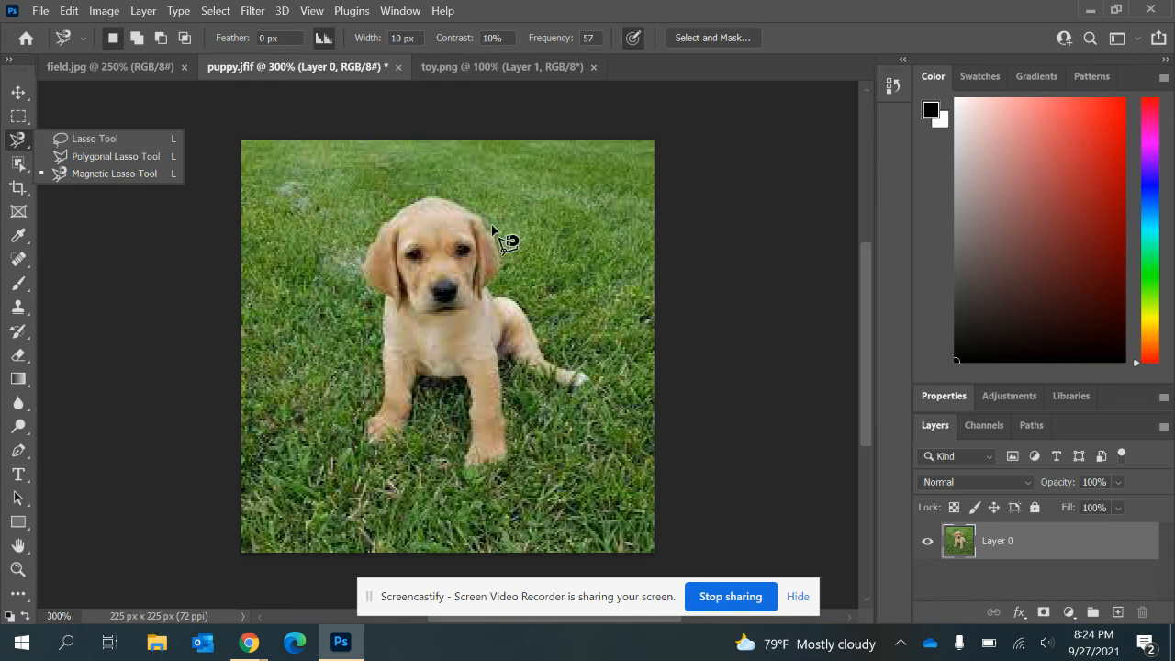
left_click(121, 176)
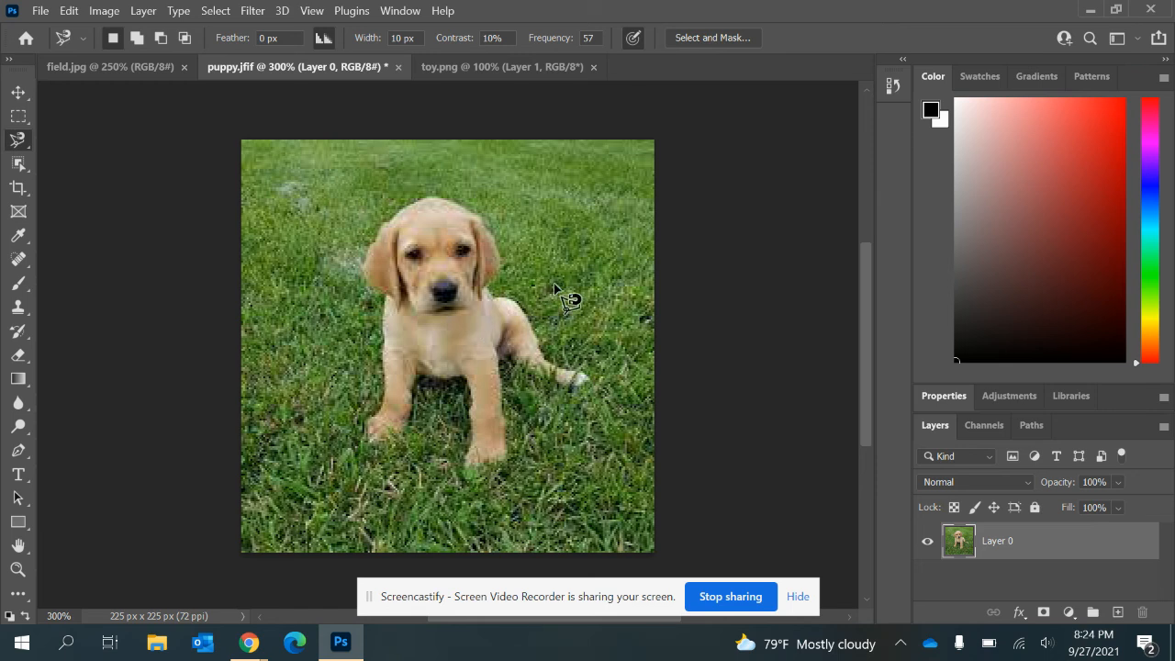
left_click(435, 197)
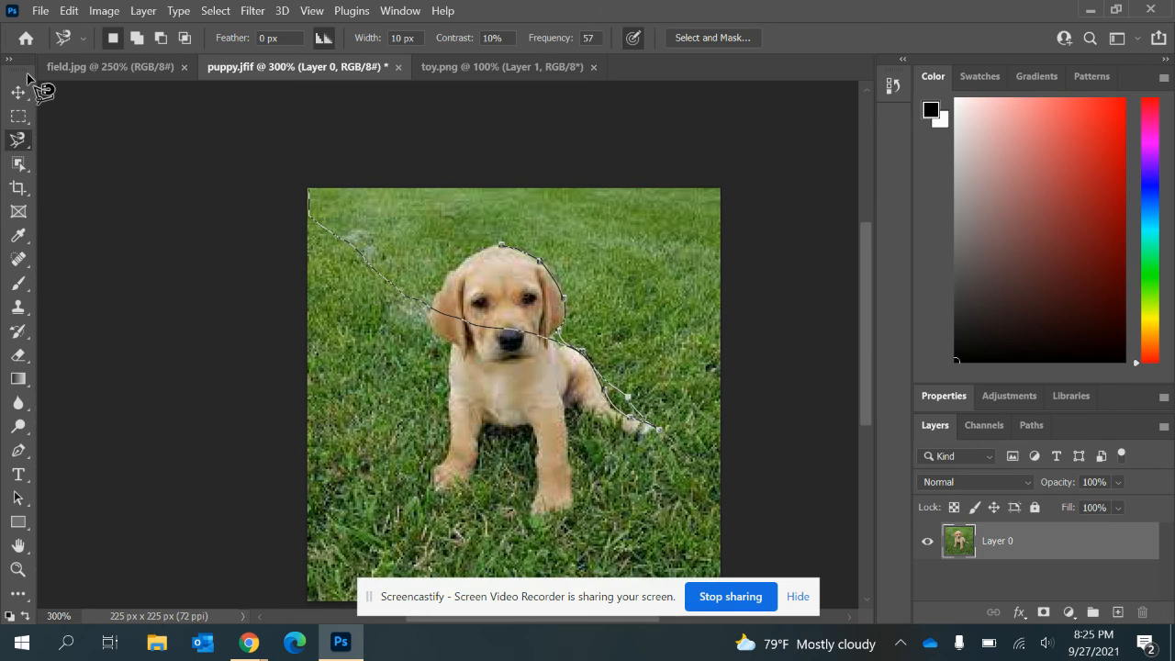
double_click(448, 236)
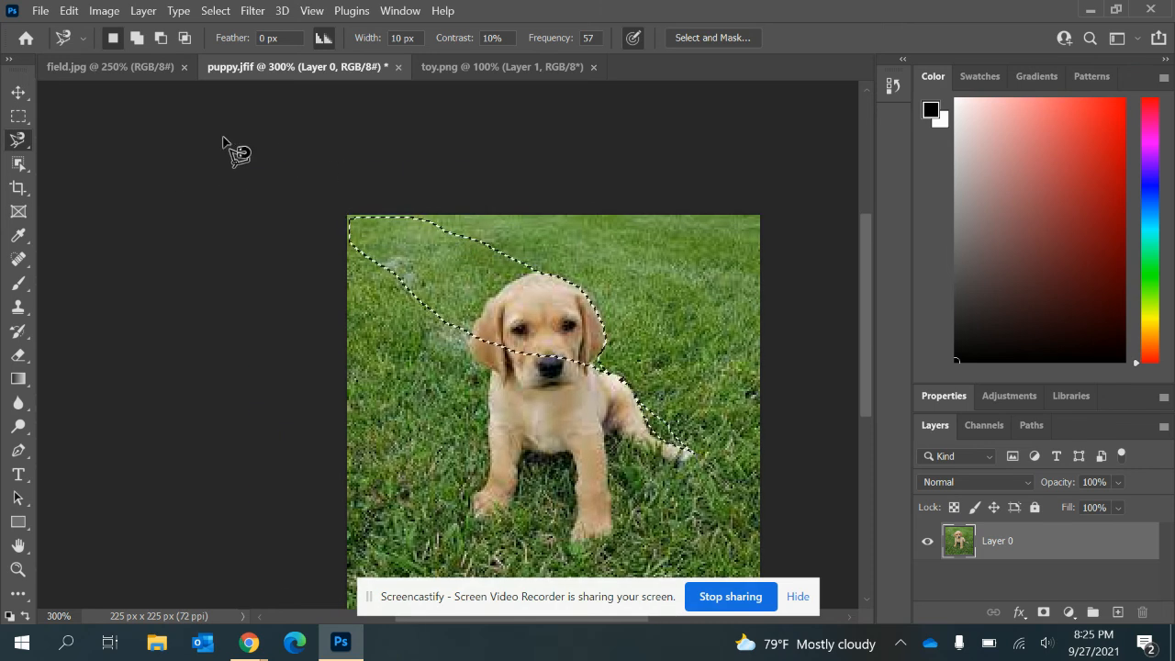
left_click(70, 13)
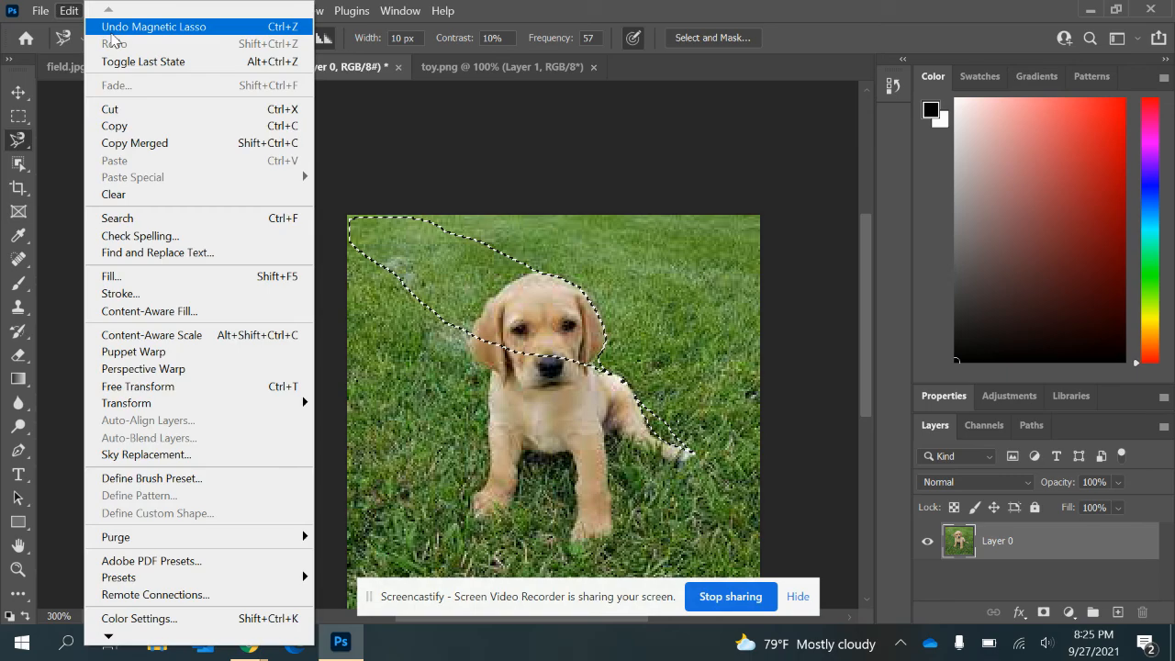
left_click(108, 31)
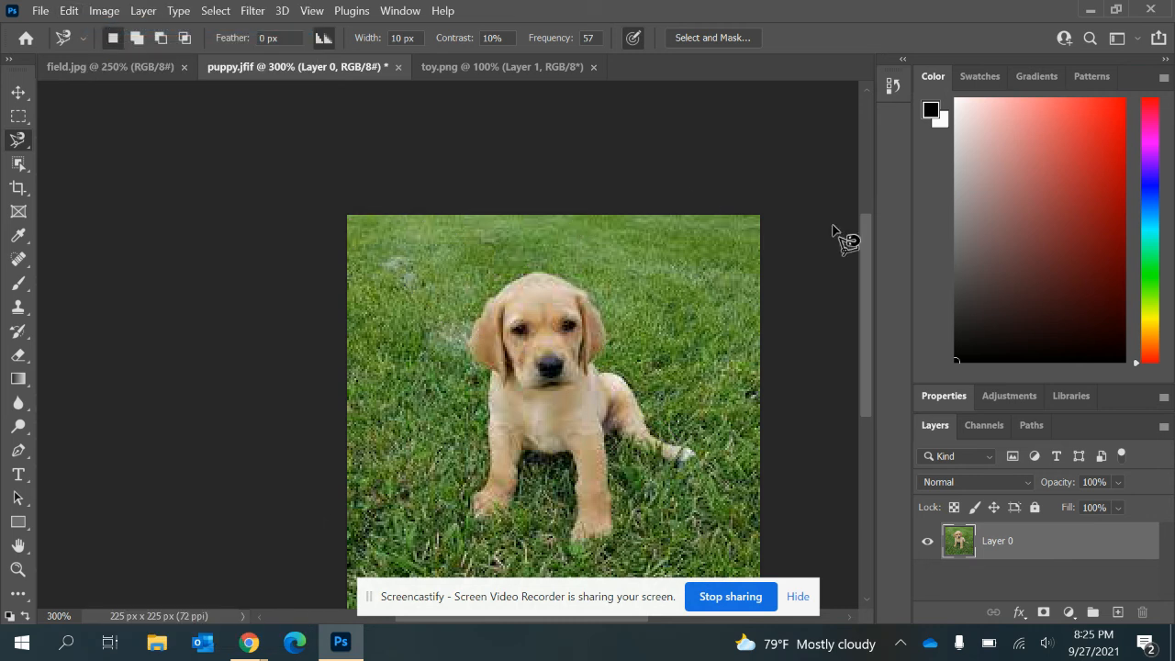
- Select the puppy by tracing freehand around its whole body with the Lasso Tool
left_click(25, 147)
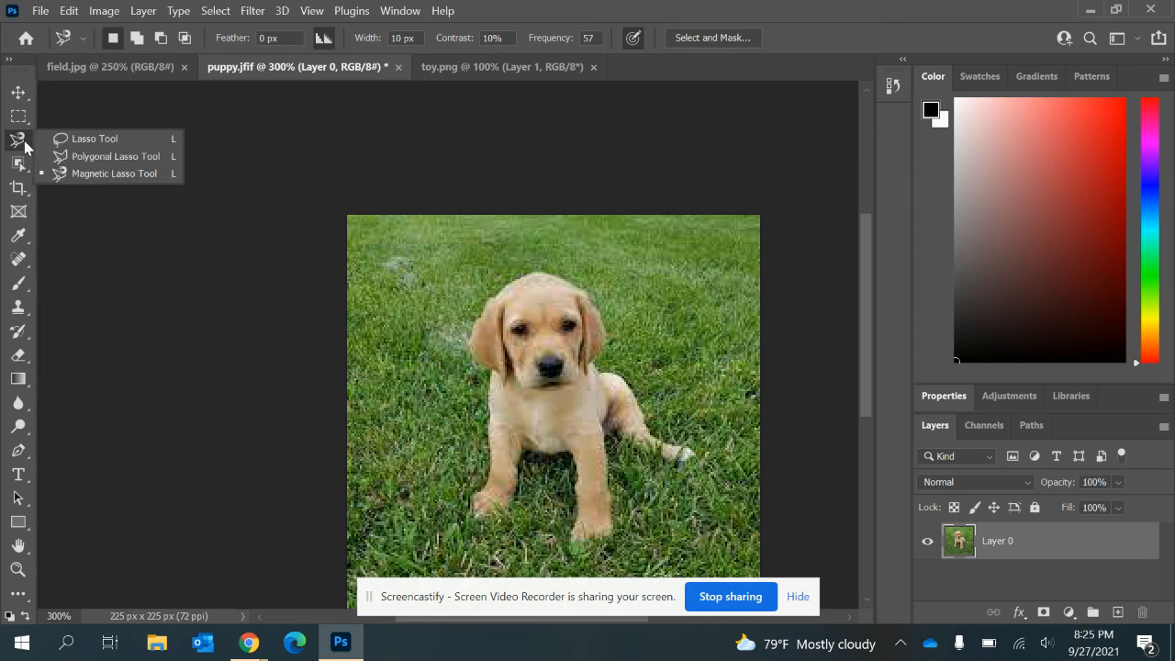
left_click(85, 140)
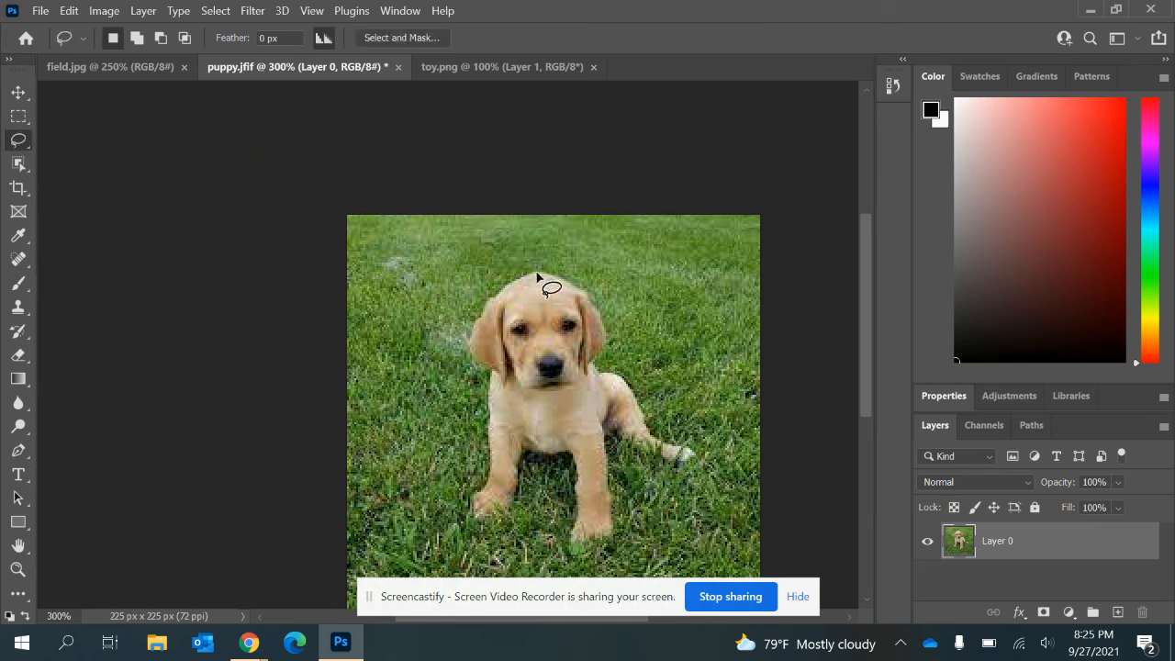
mouse_move(537, 272)
left_mouse_down()
mouse_move(596, 309)
mouse_move(603, 353)
mouse_move(586, 366)
left_mouse_up()
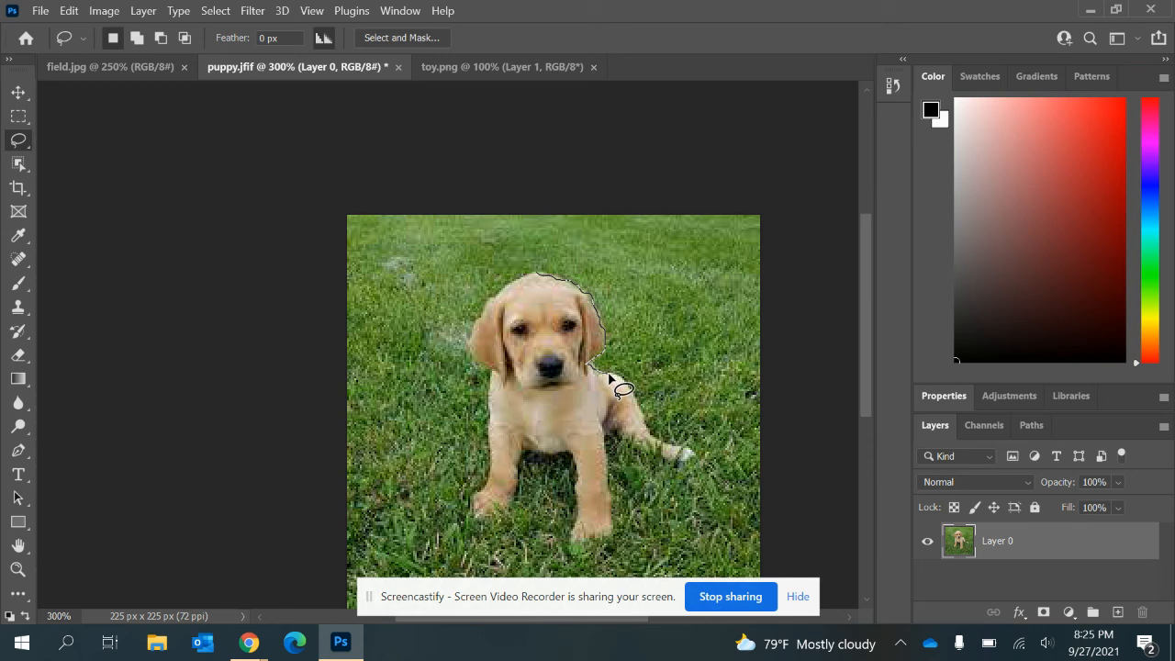
mouse_move(616, 378)
left_mouse_down()
mouse_move(651, 435)
mouse_move(697, 455)
mouse_move(658, 459)
mouse_move(607, 433)
mouse_move(613, 524)
mouse_move(603, 543)
mouse_move(571, 544)
mouse_move(578, 472)
mouse_move(561, 452)
mouse_move(525, 448)
mouse_move(517, 493)
mouse_move(468, 515)
mouse_move(492, 449)
mouse_move(491, 374)
mouse_move(471, 352)
mouse_move(509, 275)
left_mouse_up()
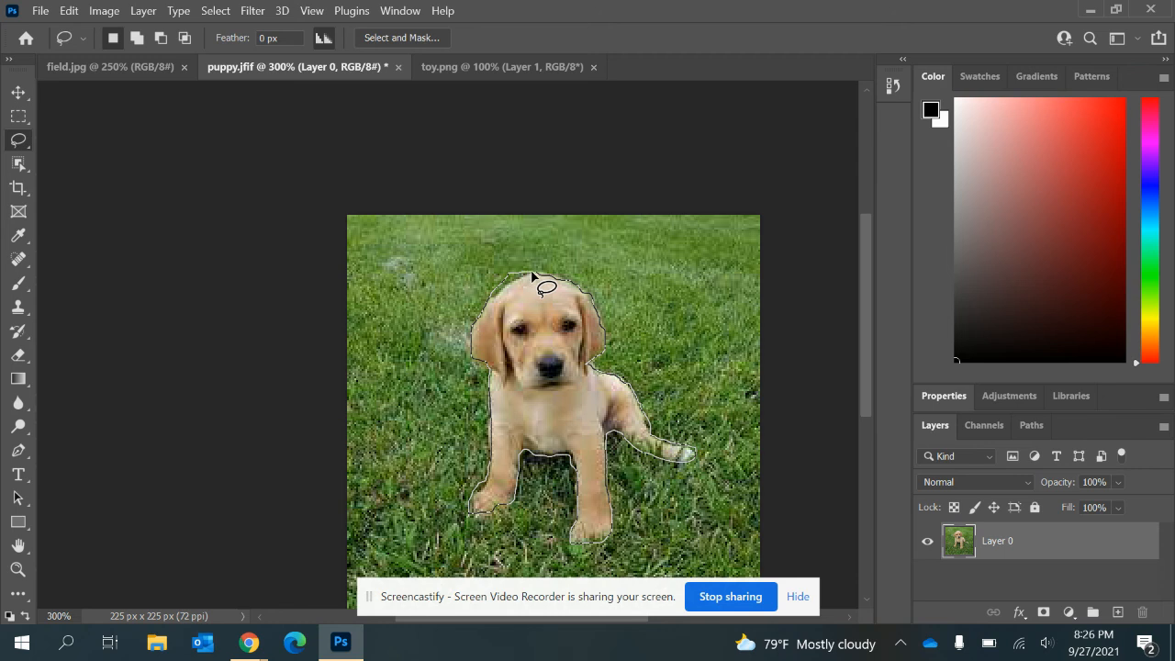
left_click_drag(532, 273, 532, 272)
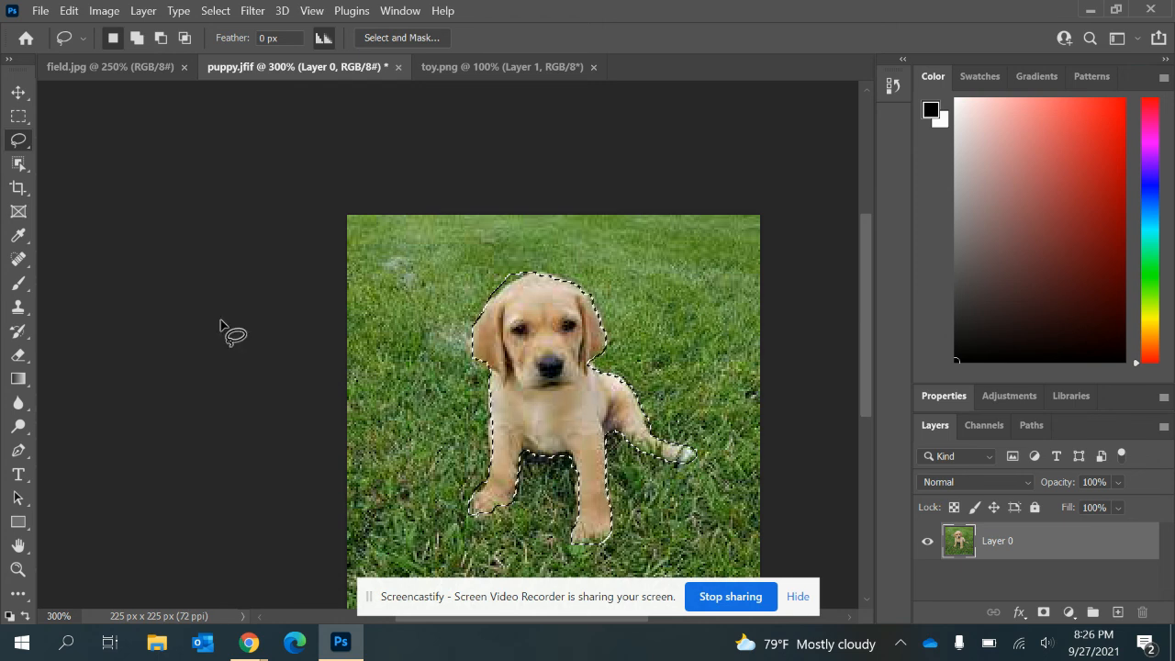
- Move the selected puppy into field.jpg with the Move Tool and place it on the grass at the lower middle
left_click(18, 94)
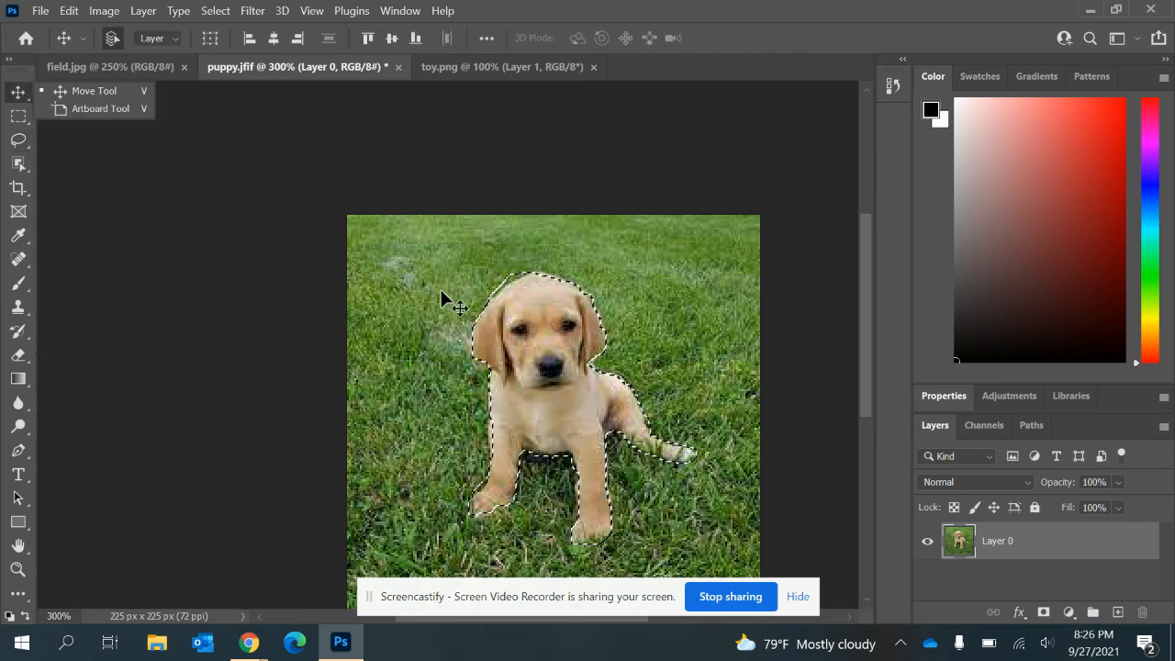
left_click(514, 331)
left_click_drag(514, 331, 152, 72)
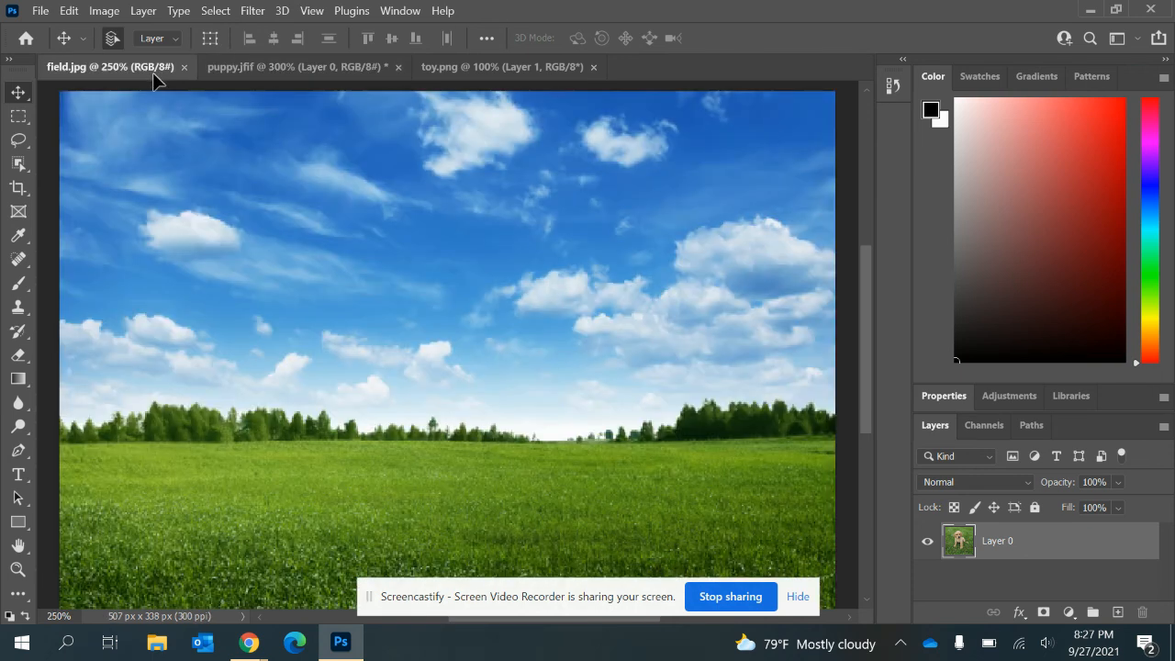
left_click_drag(153, 72, 179, 106)
left_click_drag(357, 269, 443, 454)
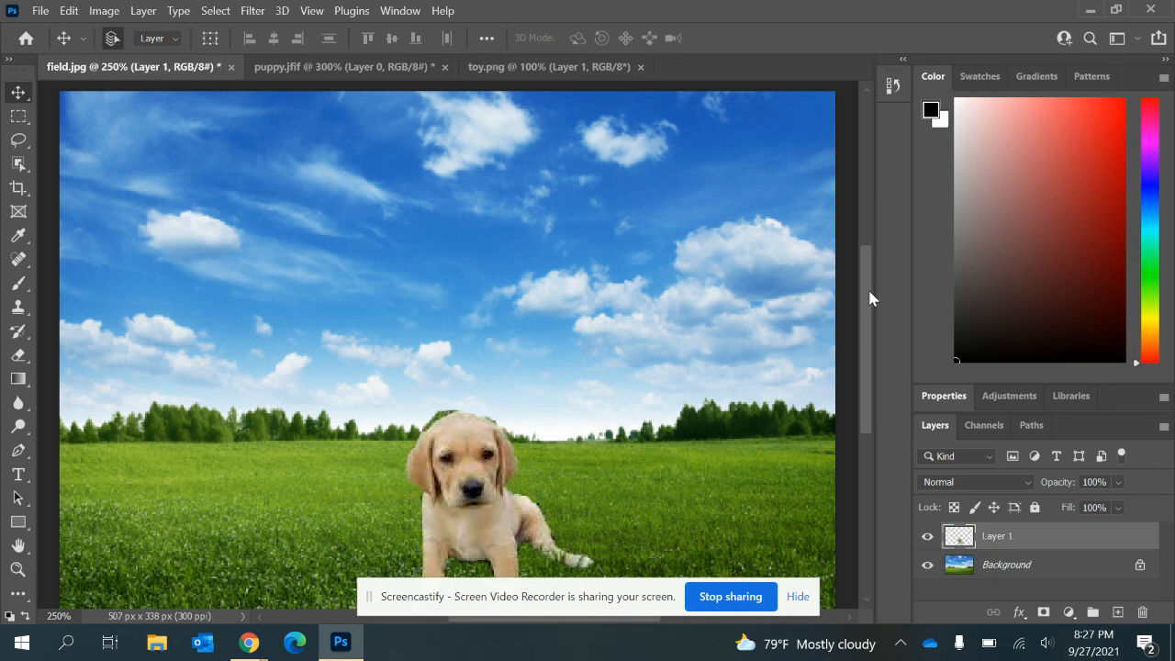
left_click_drag(868, 293, 849, 358)
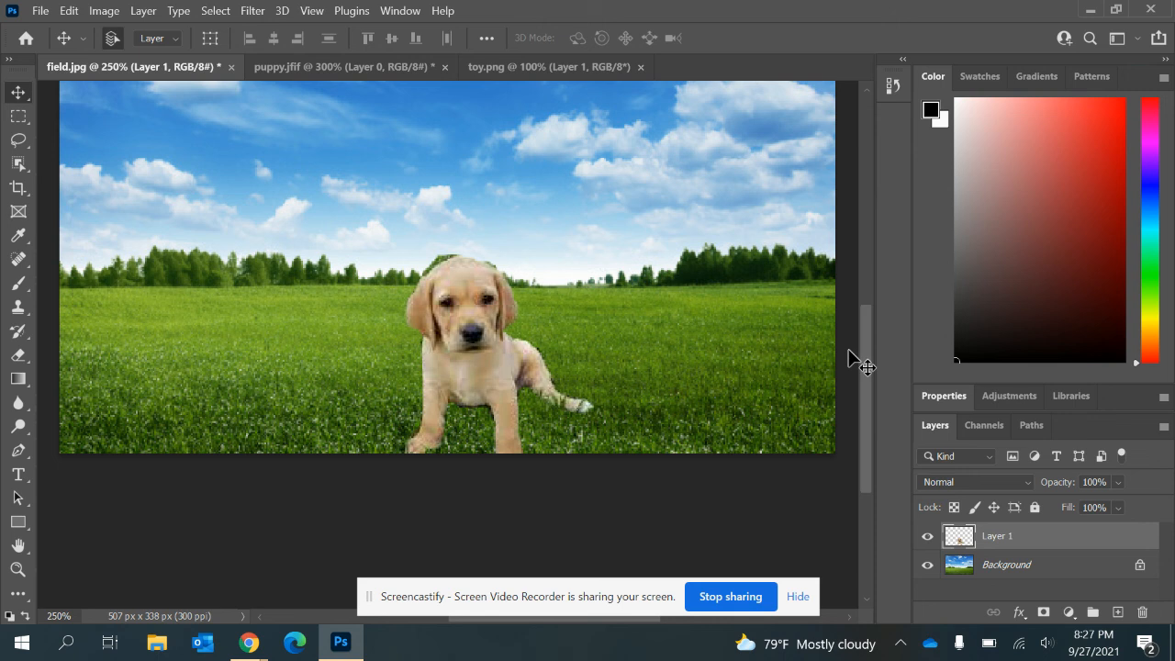
- Switch to toy.png and draw a loose Lasso selection around the tennis ball
left_click(569, 69)
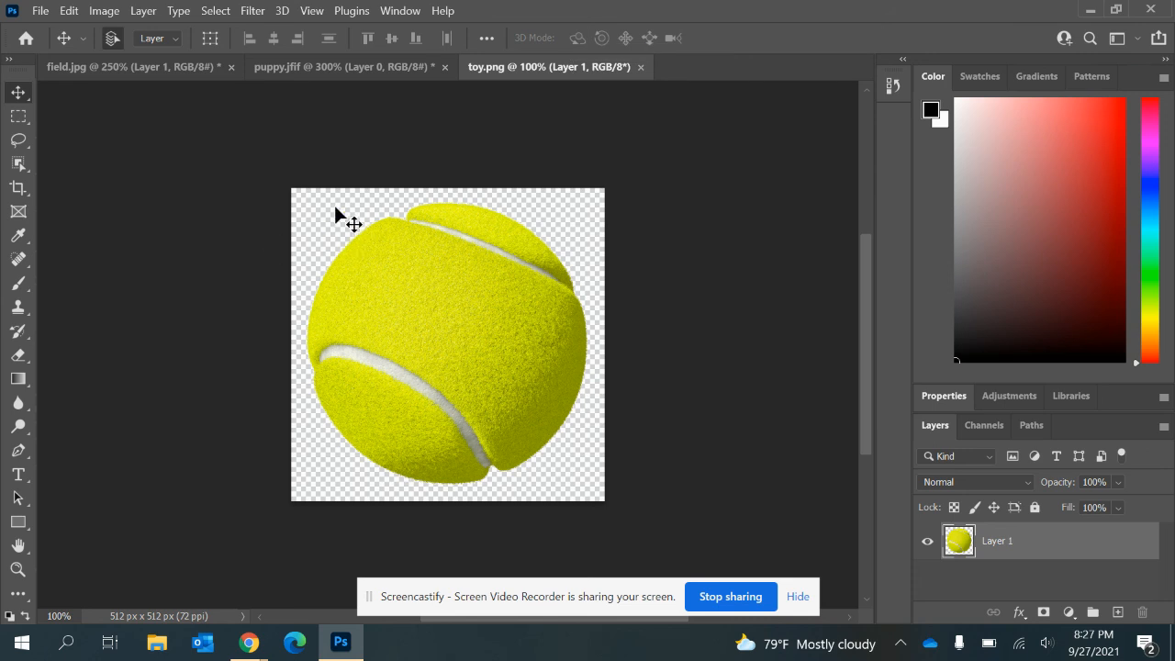
left_click(25, 143)
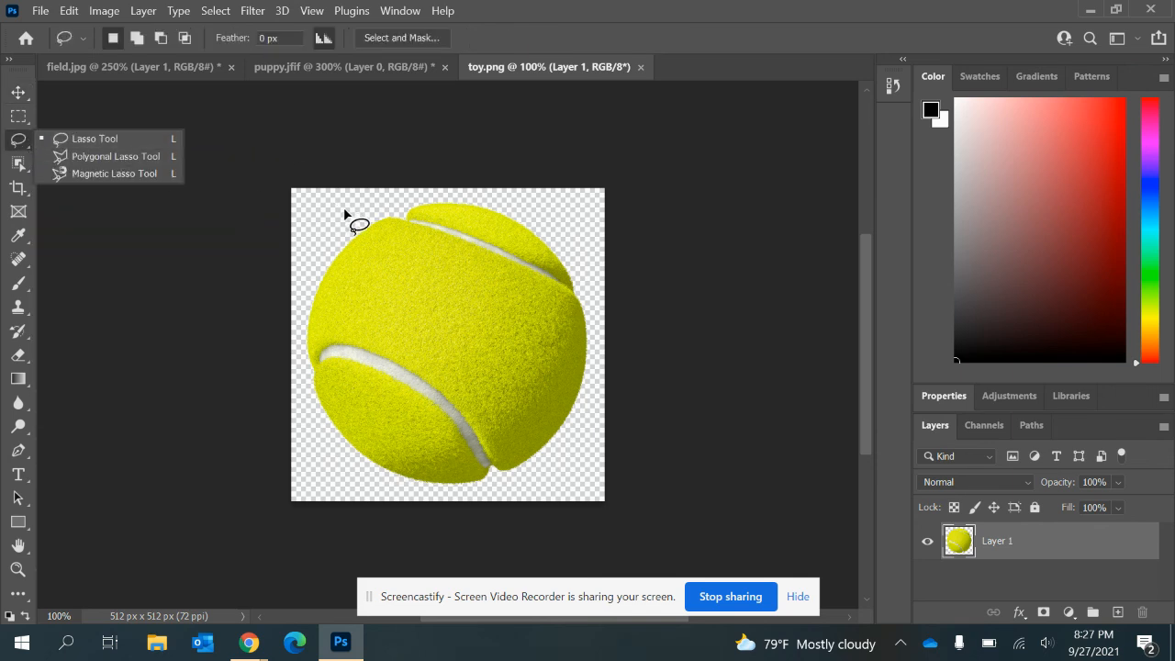
mouse_move(344, 210)
left_mouse_down()
mouse_move(464, 193)
mouse_move(471, 207)
mouse_move(516, 213)
mouse_move(583, 268)
mouse_move(600, 369)
mouse_move(576, 440)
mouse_move(533, 488)
mouse_move(469, 502)
mouse_move(394, 496)
mouse_move(355, 485)
mouse_move(316, 435)
mouse_move(297, 363)
mouse_move(303, 289)
mouse_move(317, 243)
mouse_move(345, 213)
left_mouse_up()
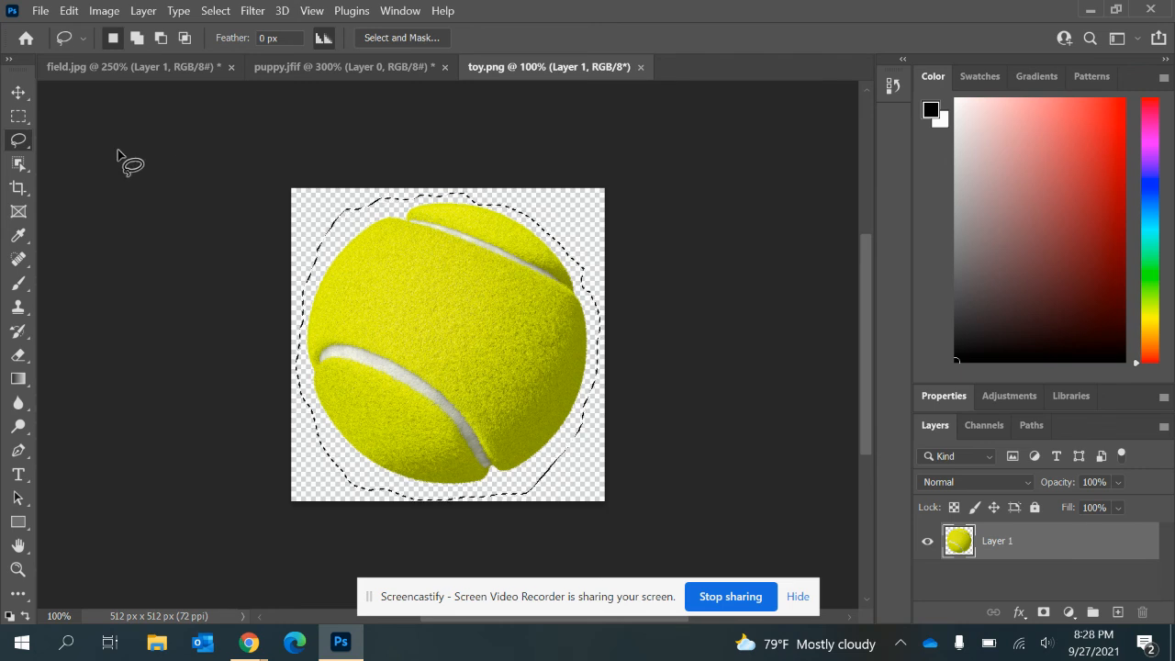
- Move the lassoed tennis ball from toy.png into field.jpg with the Move Tool
left_click(19, 91)
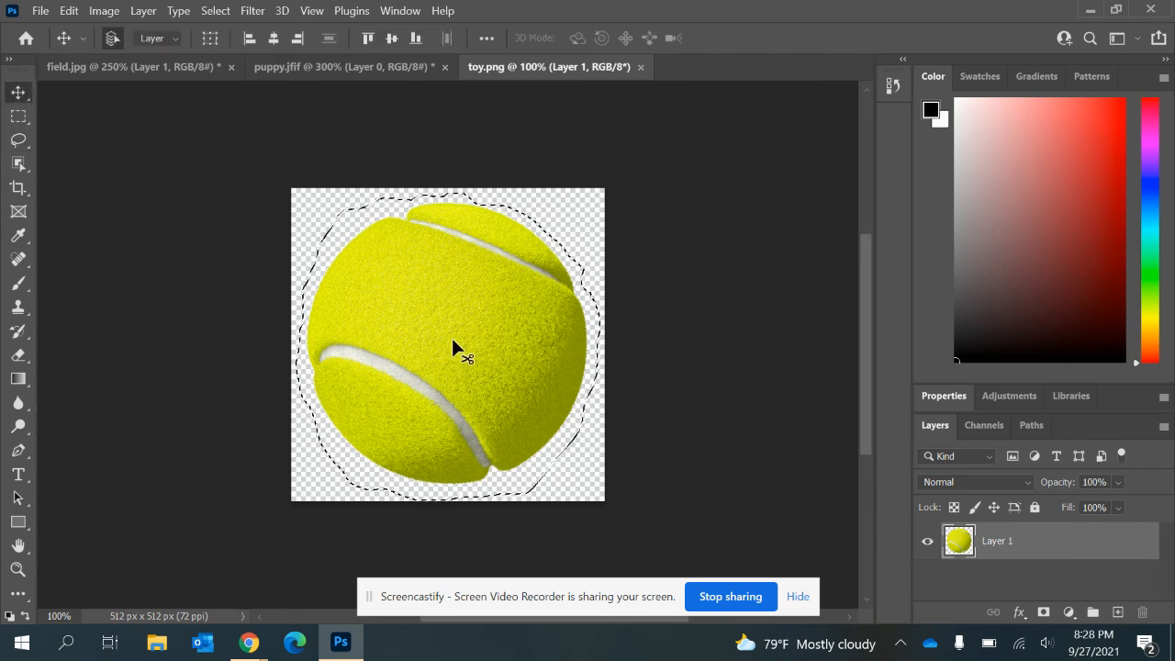
mouse_move(452, 347)
left_mouse_down()
mouse_move(367, 247)
mouse_move(281, 241)
mouse_move(148, 61)
left_mouse_up()
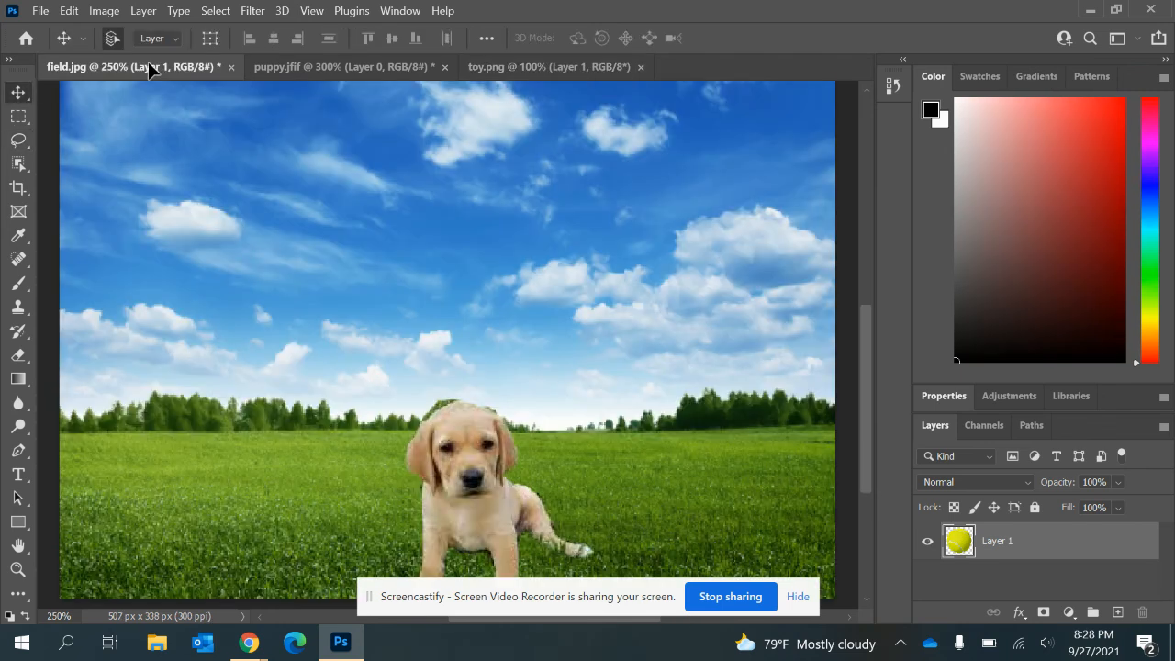
left_click_drag(294, 430, 294, 429)
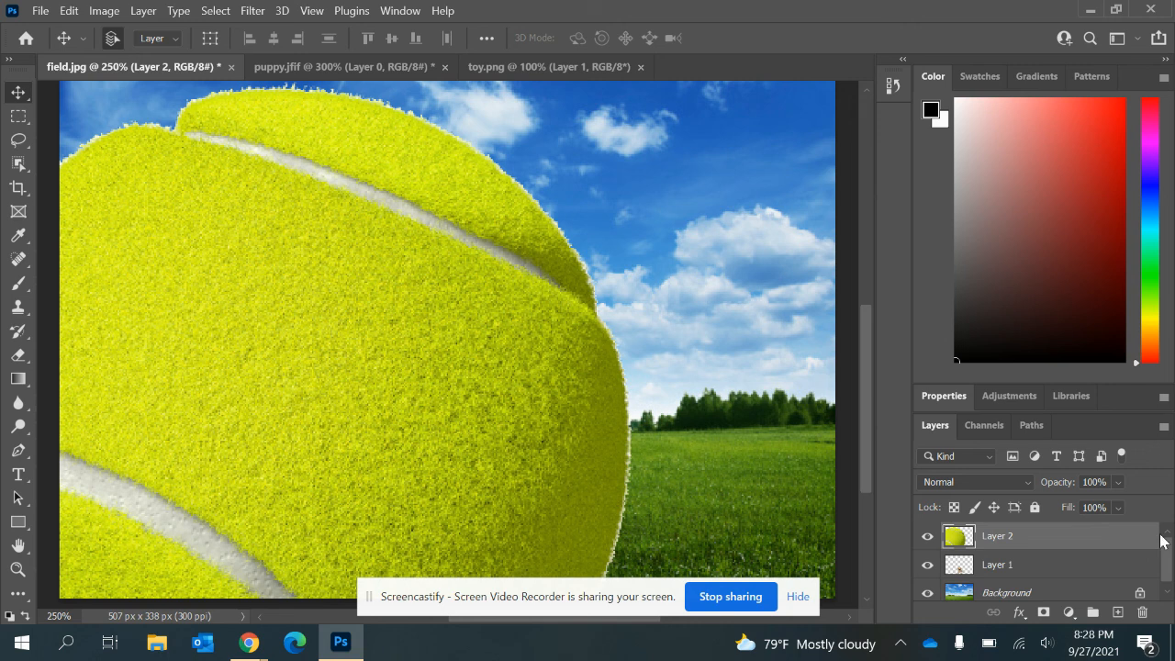
- Lock all attributes of the puppy's layer, Layer 1
left_click(1167, 593)
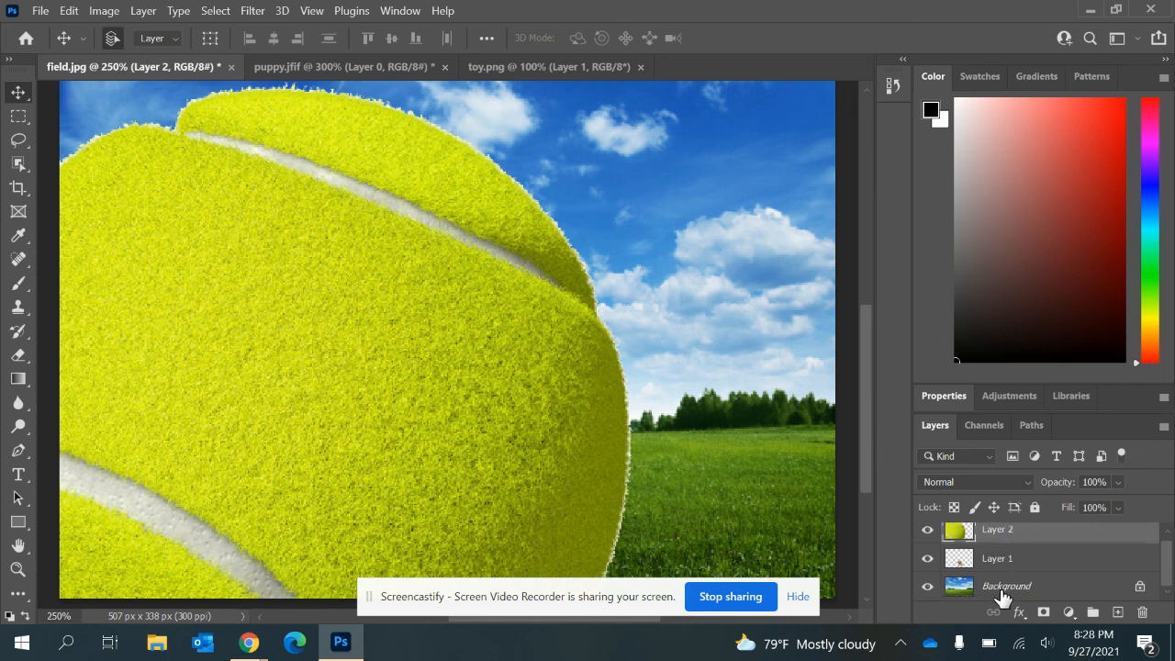
left_click(1113, 571)
left_click(1036, 508)
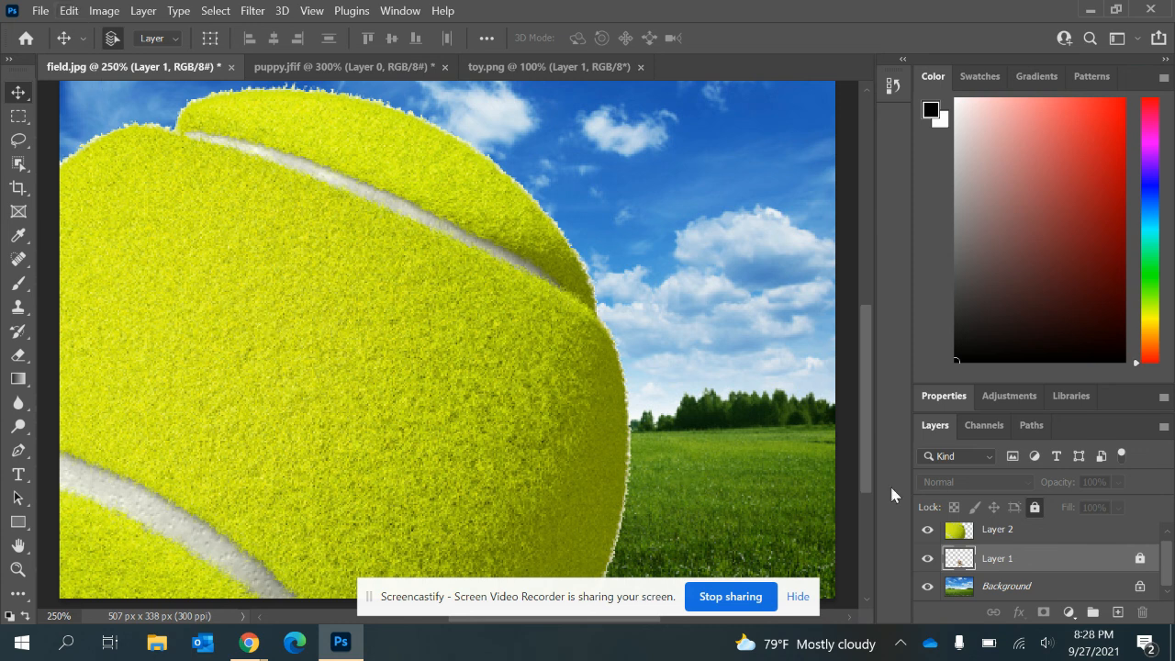
- Scale the tennis ball on Layer 2 to about 56% with Free Transform and move it up so the whole ball fits in the picture
left_click(1007, 532)
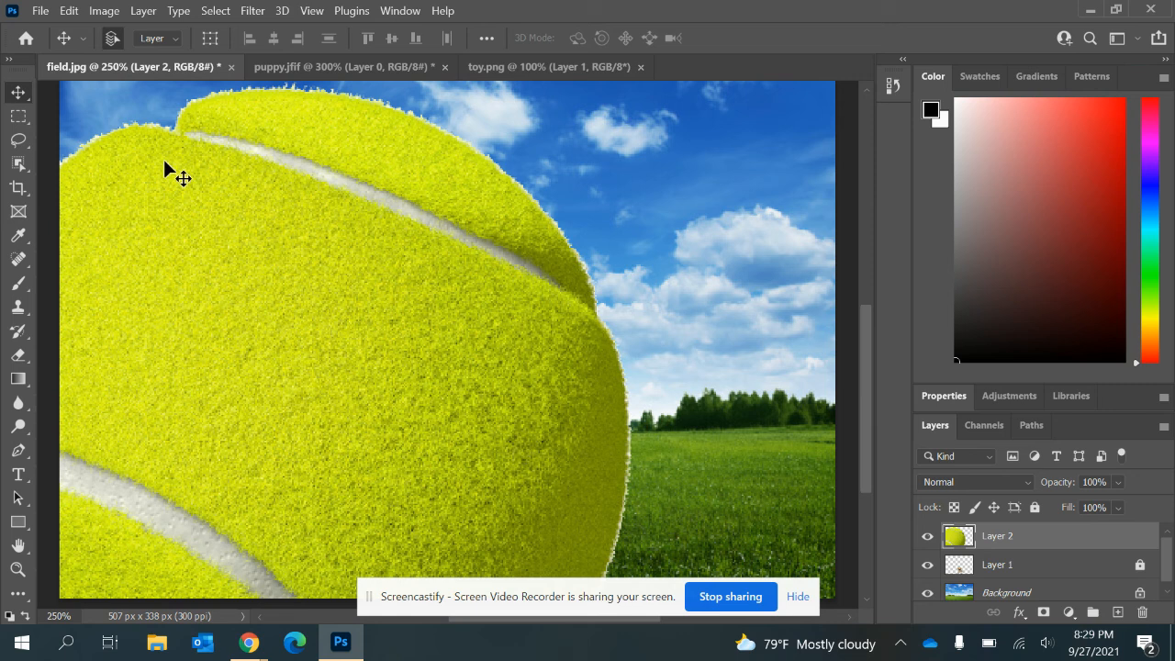
left_click(70, 11)
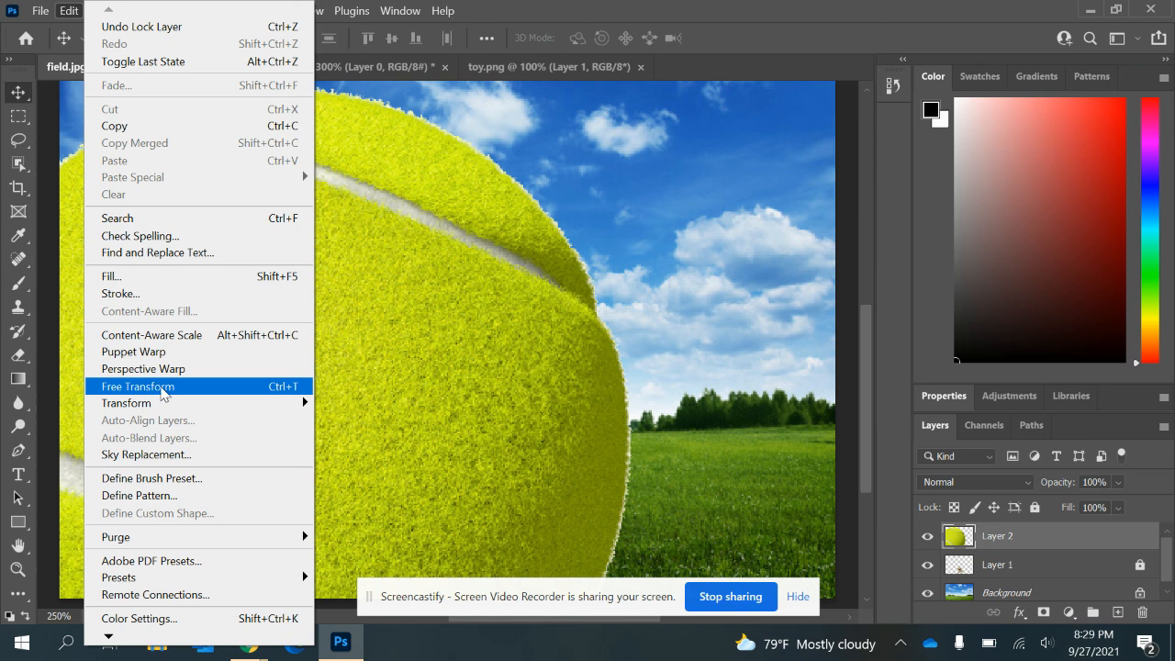
left_click(163, 388)
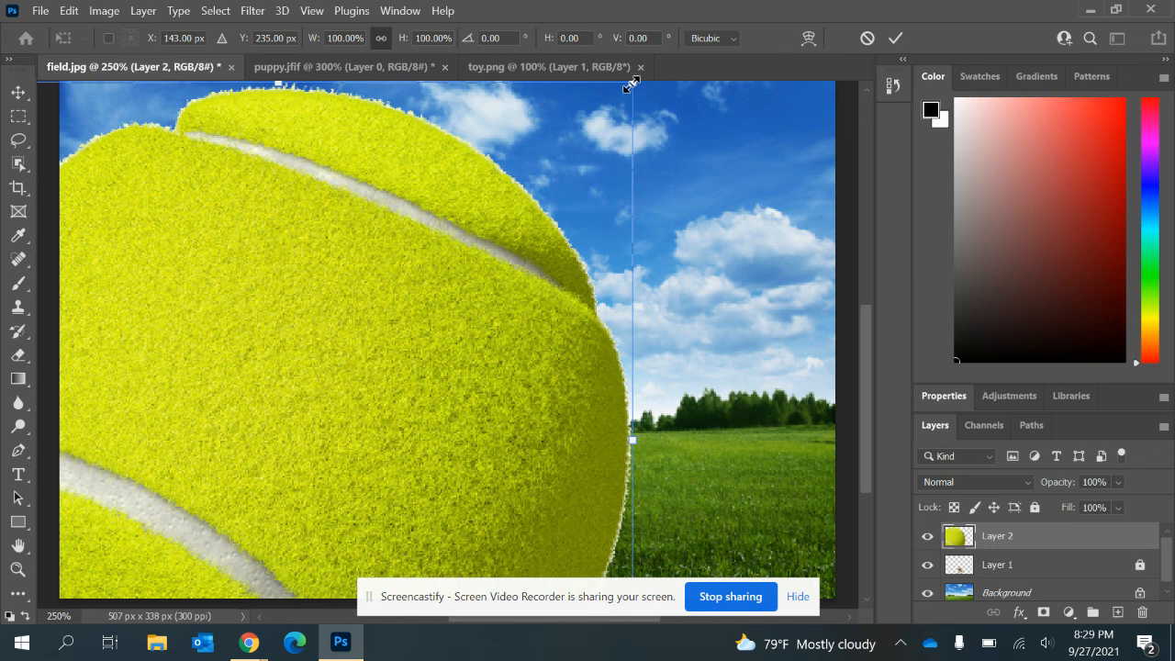
left_click_drag(632, 84, 328, 444)
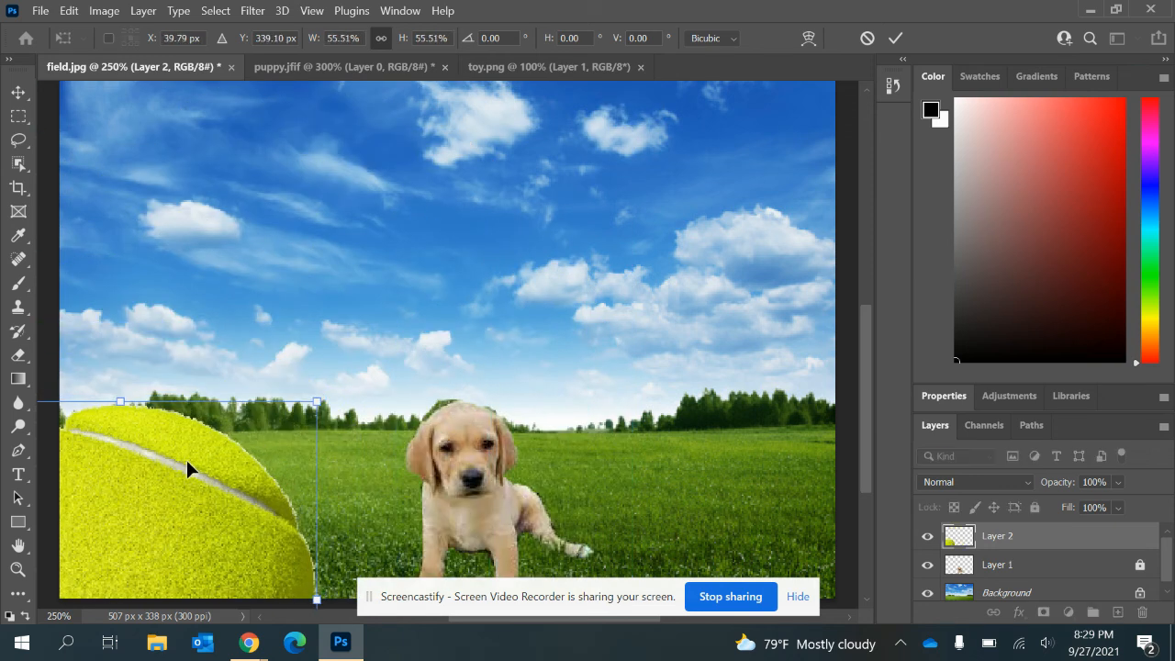
left_click(17, 92)
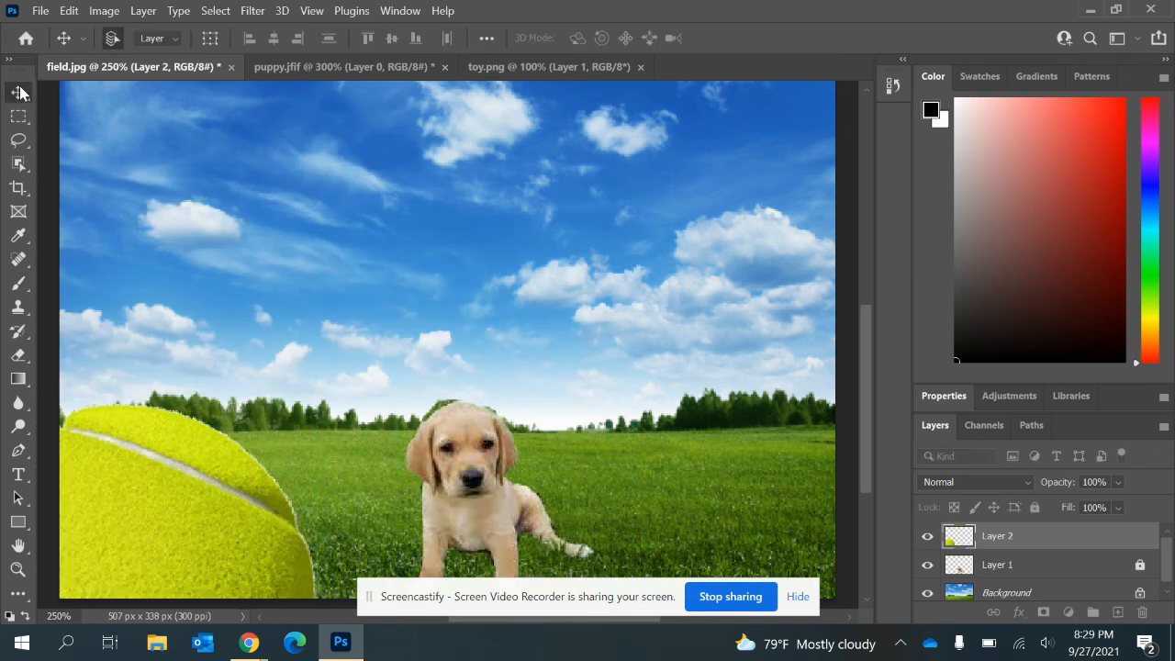
left_click_drag(112, 487, 285, 221)
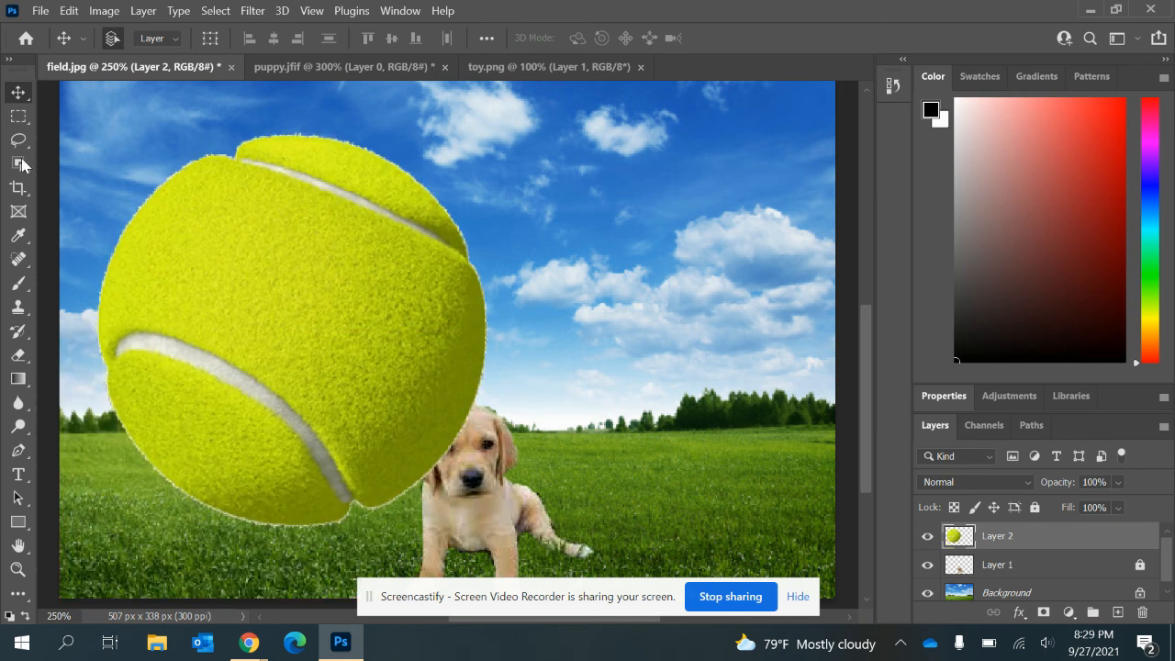
- Free Transform the tennis ball to about 30% of its size and rotate it about 22 degrees counterclockwise
left_click(70, 15)
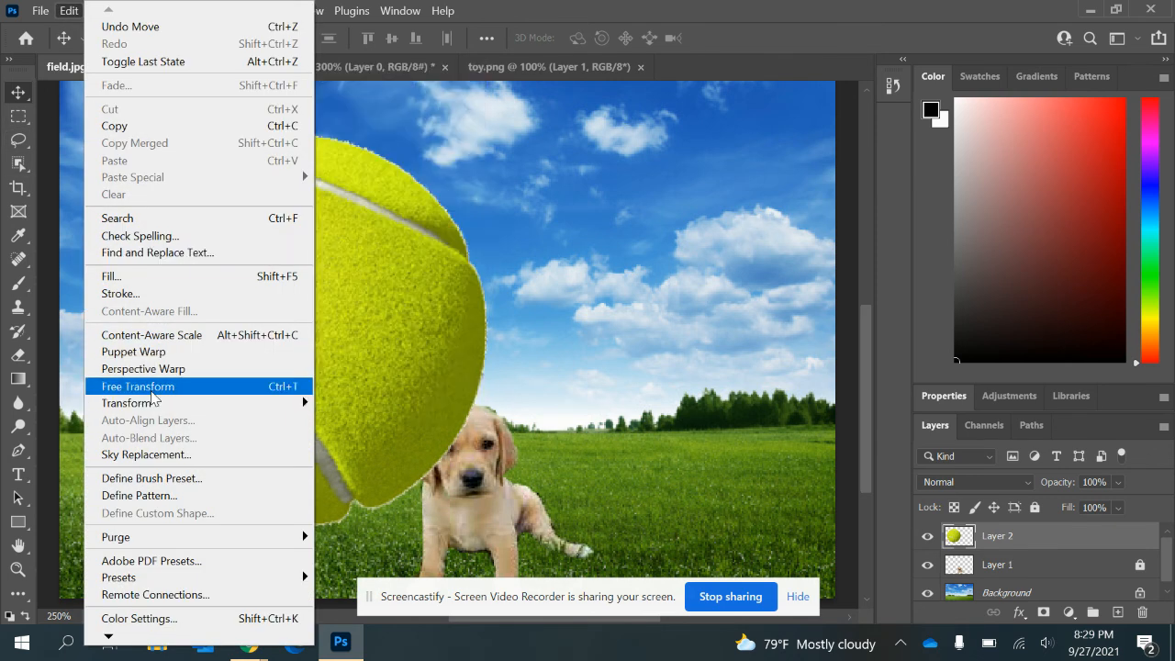
left_click(149, 386)
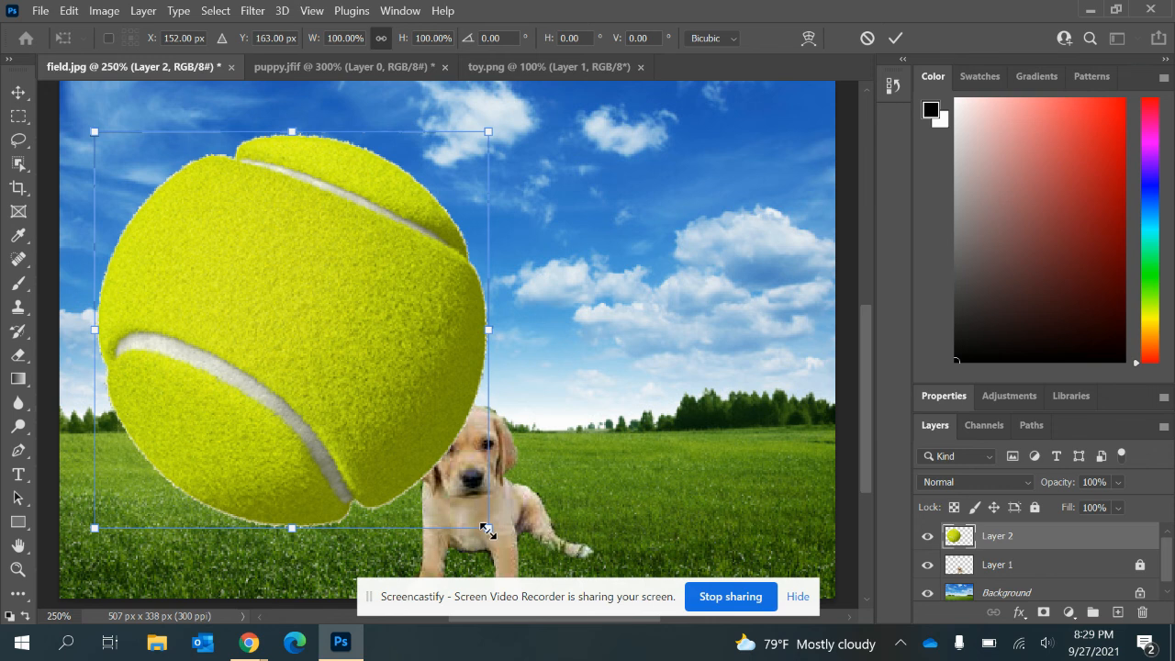
left_click_drag(487, 530, 133, 163)
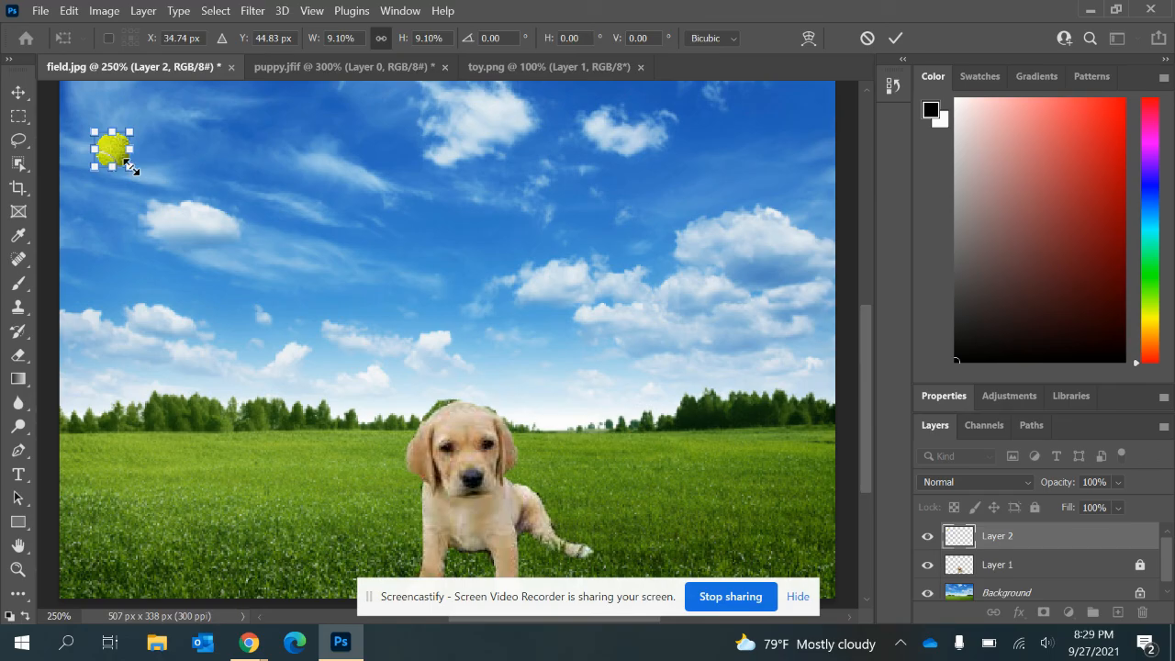
left_click_drag(132, 168, 235, 231)
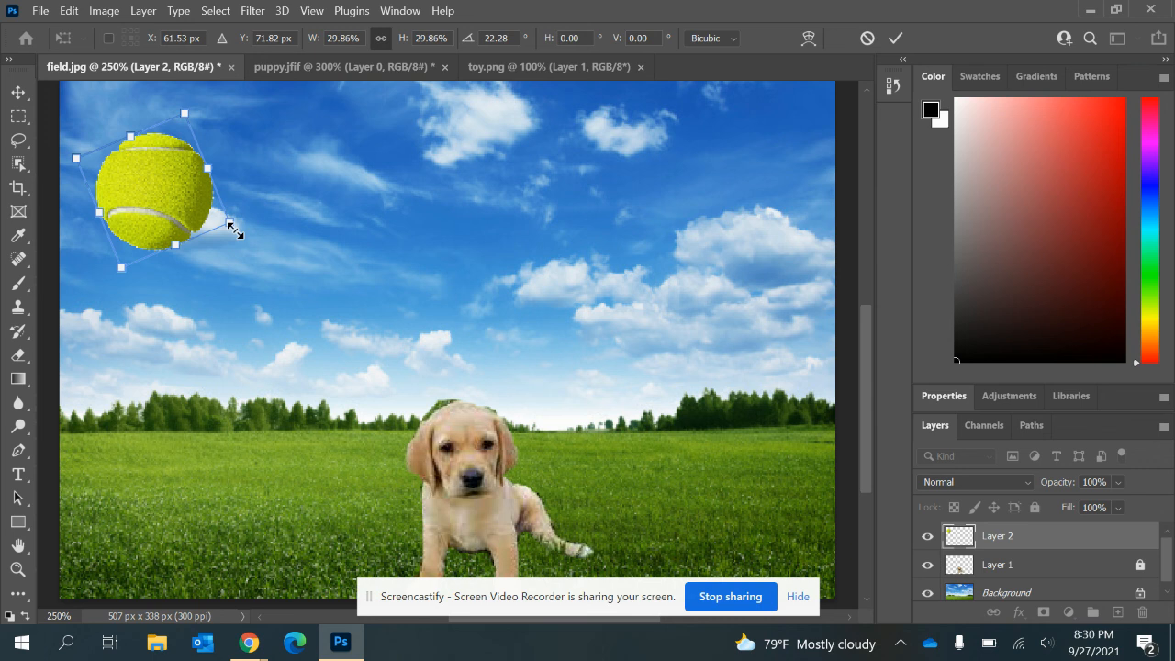
left_click(16, 94)
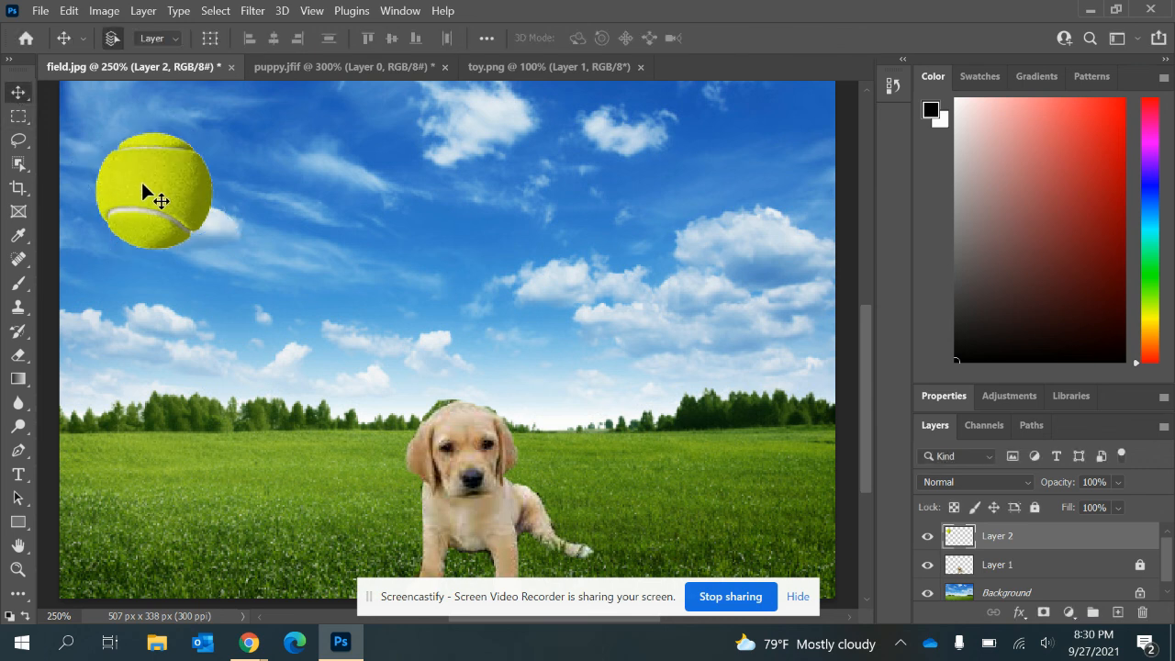
- Shrink the tennis ball to about half its size with Free Transform and place it on the grass beside the puppy's front paws
left_click(70, 11)
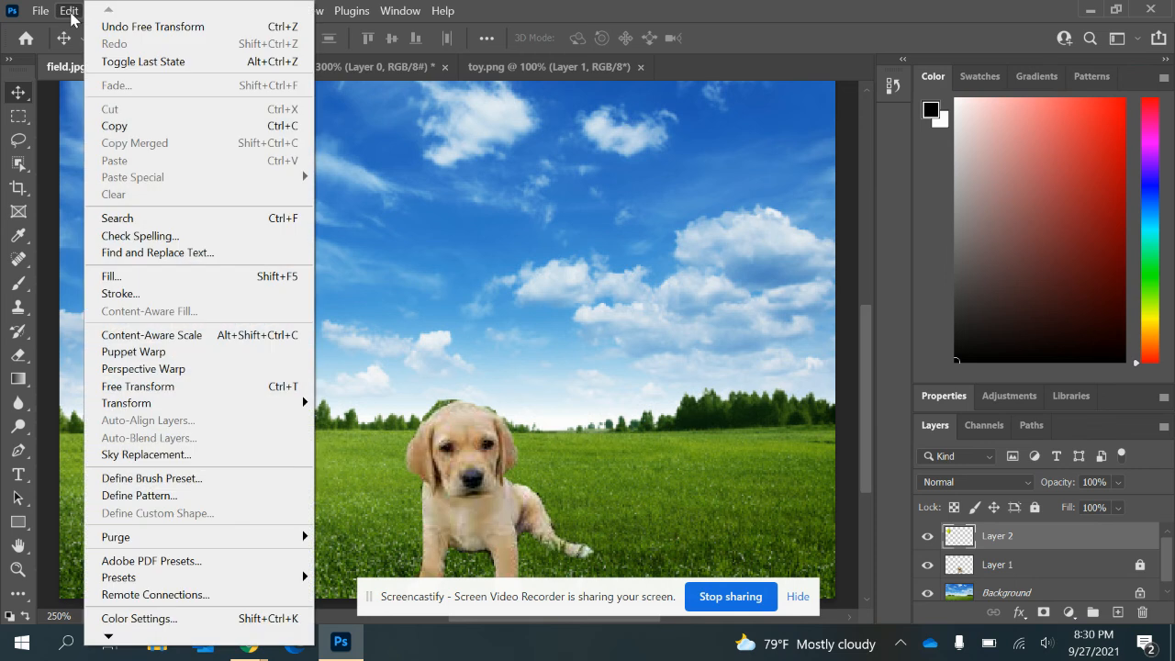
left_click(182, 389)
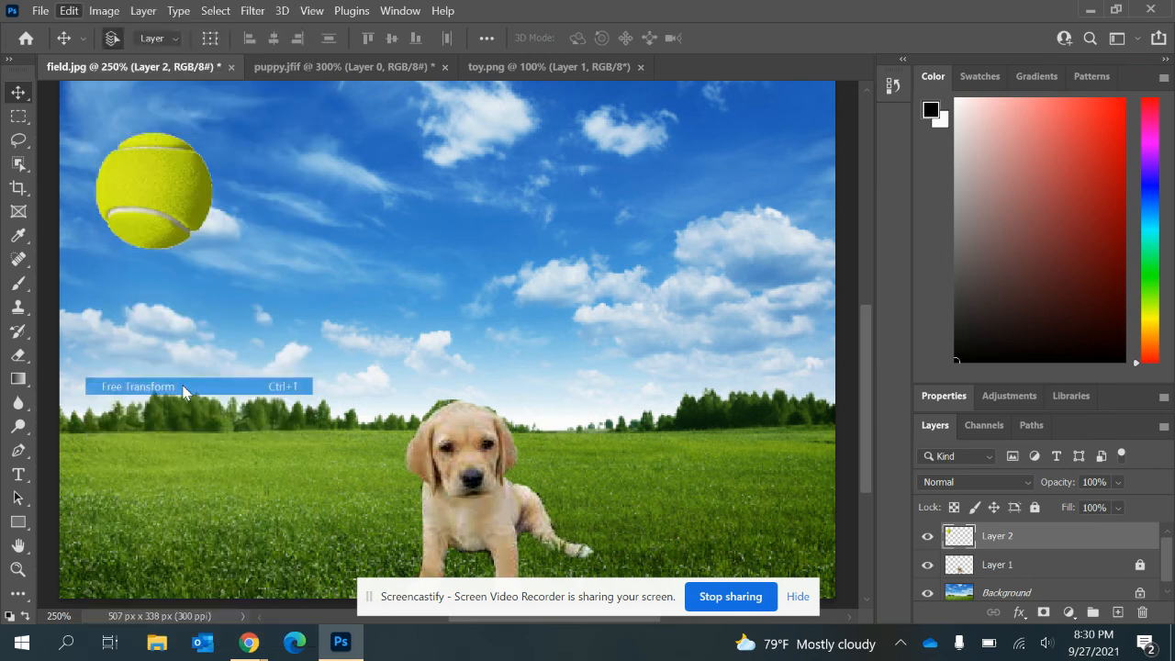
left_click_drag(212, 248, 155, 191)
key("Return")
left_click_drag(138, 165, 316, 542)
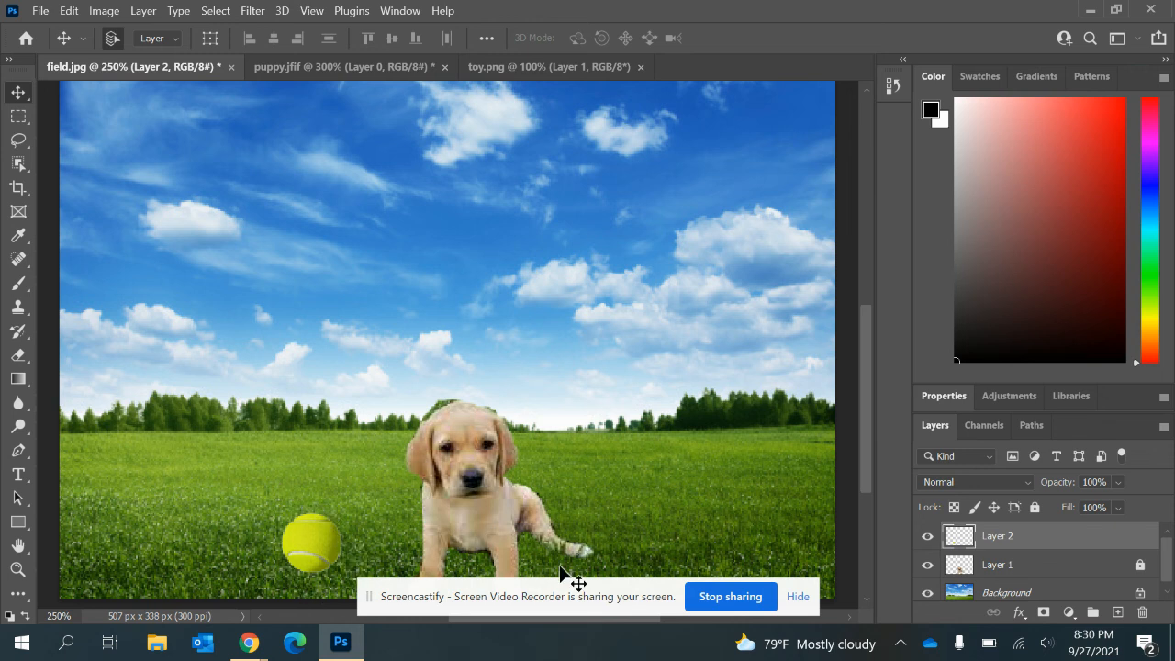
- Lock the tennis ball's layer, Layer 2, and unlock the puppy's layer, Layer 1
mouse_move(866, 362)
left_mouse_down()
mouse_move(868, 389)
mouse_move(868, 369)
left_mouse_up()
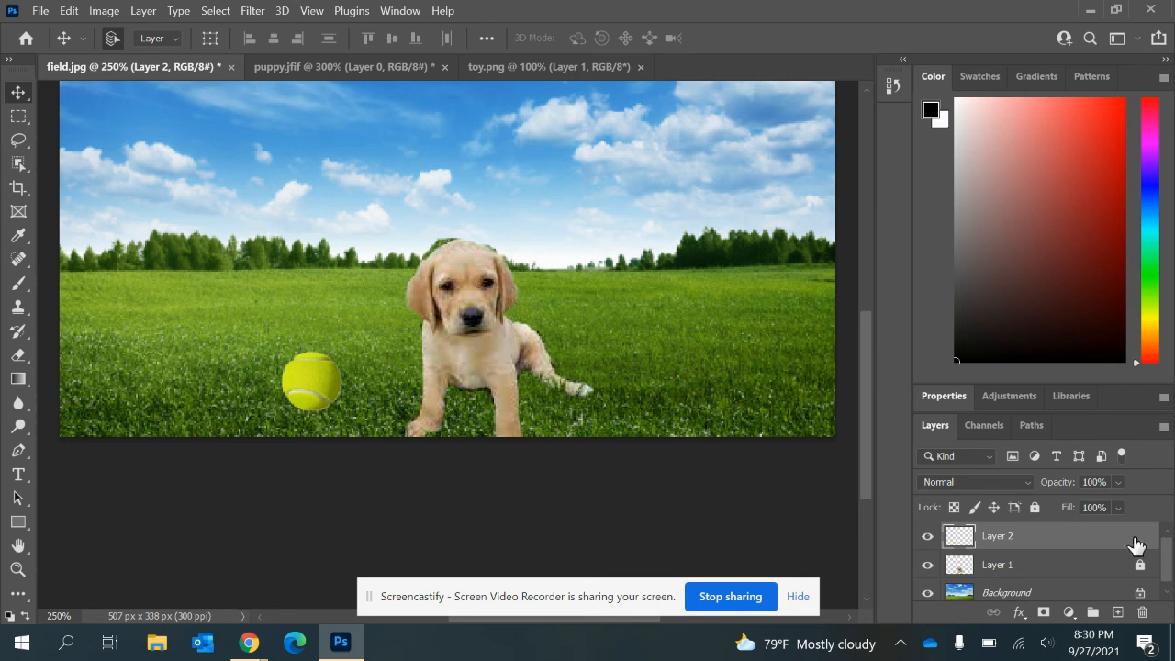
left_click(1036, 509)
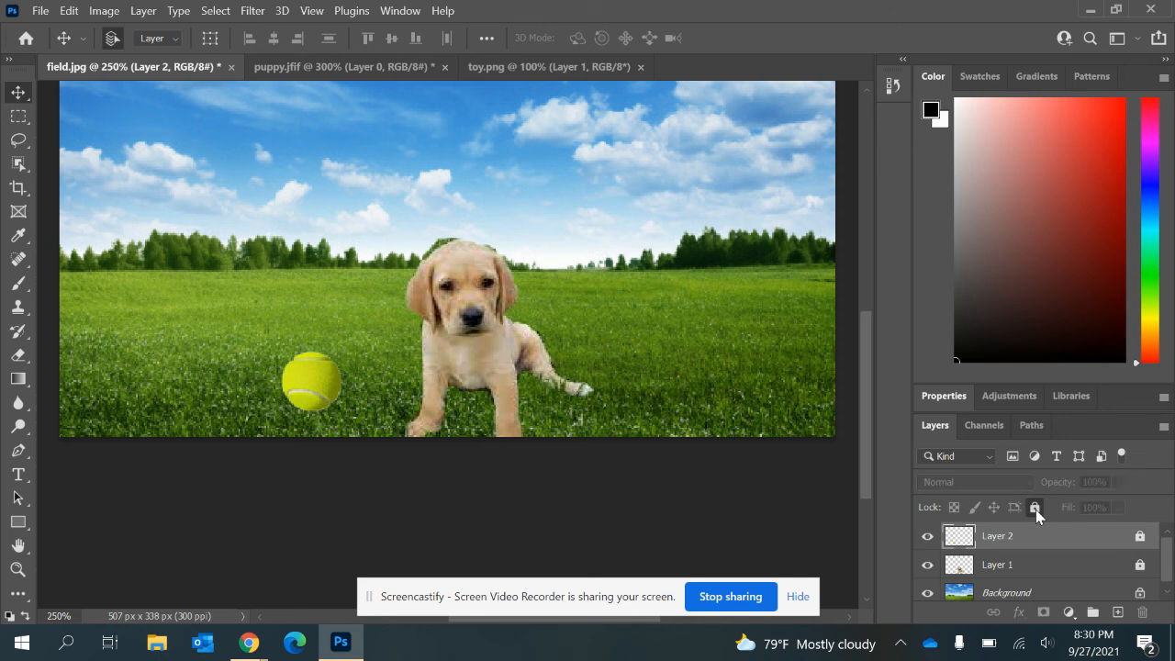
left_click(1146, 569)
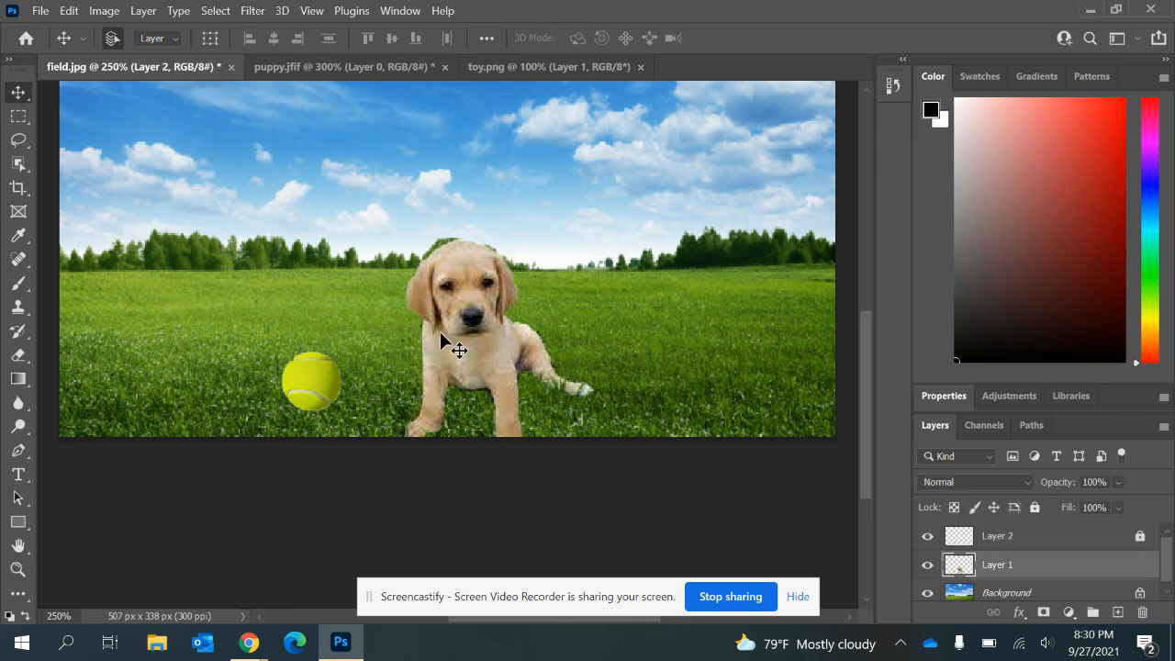
- Scale the puppy to about 82% with Free Transform and reposition it beside the ball at the lower edge of the grass
left_click_drag(440, 333, 424, 279)
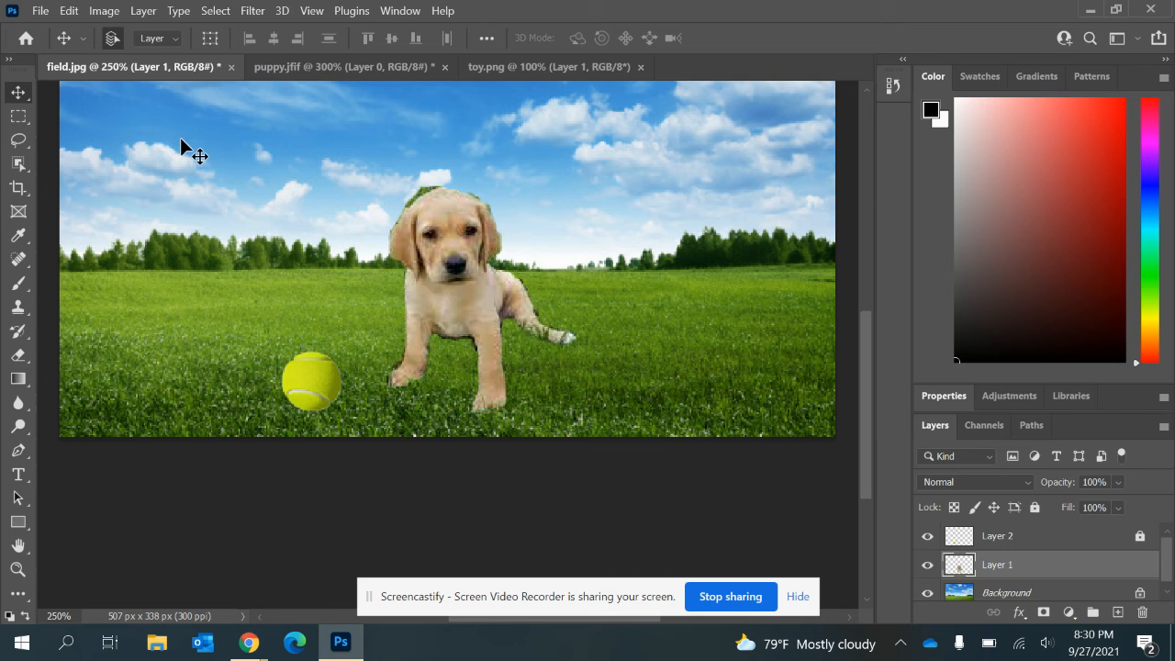
left_click(68, 10)
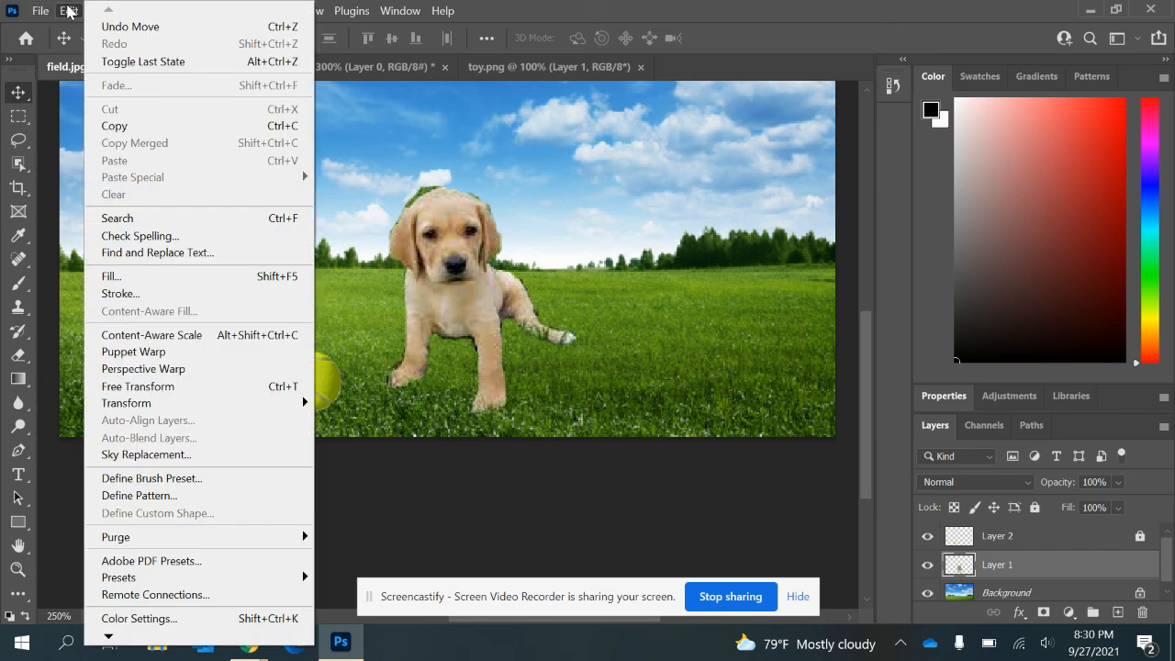
left_click(124, 389)
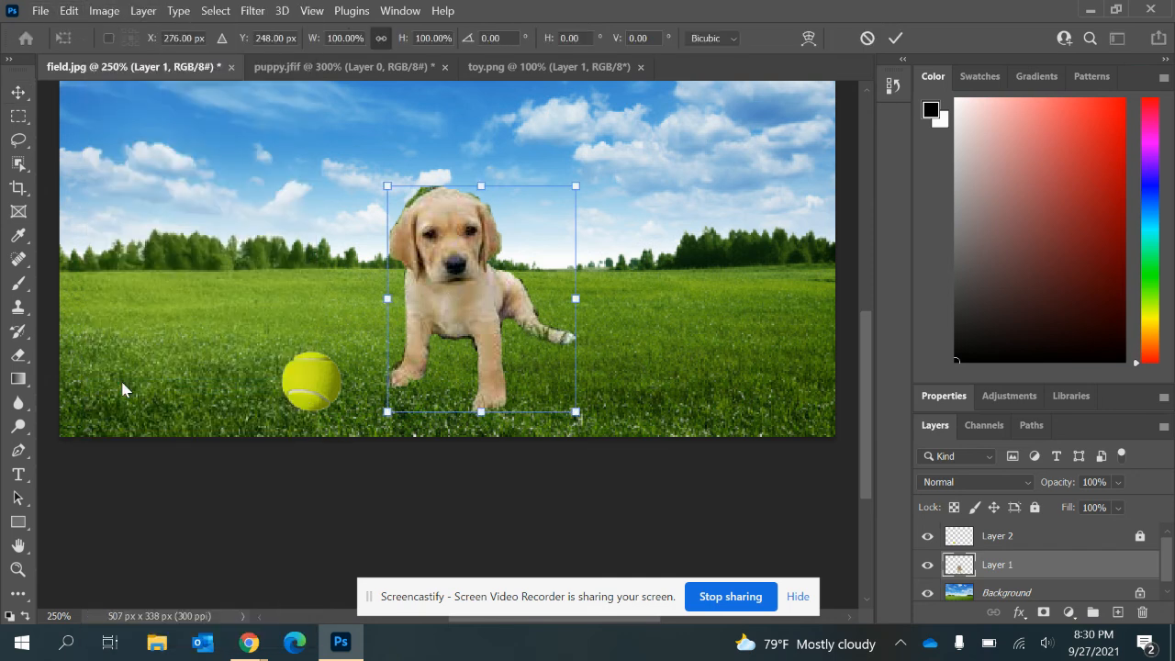
left_click_drag(575, 187, 521, 246)
left_click_drag(534, 234, 541, 226)
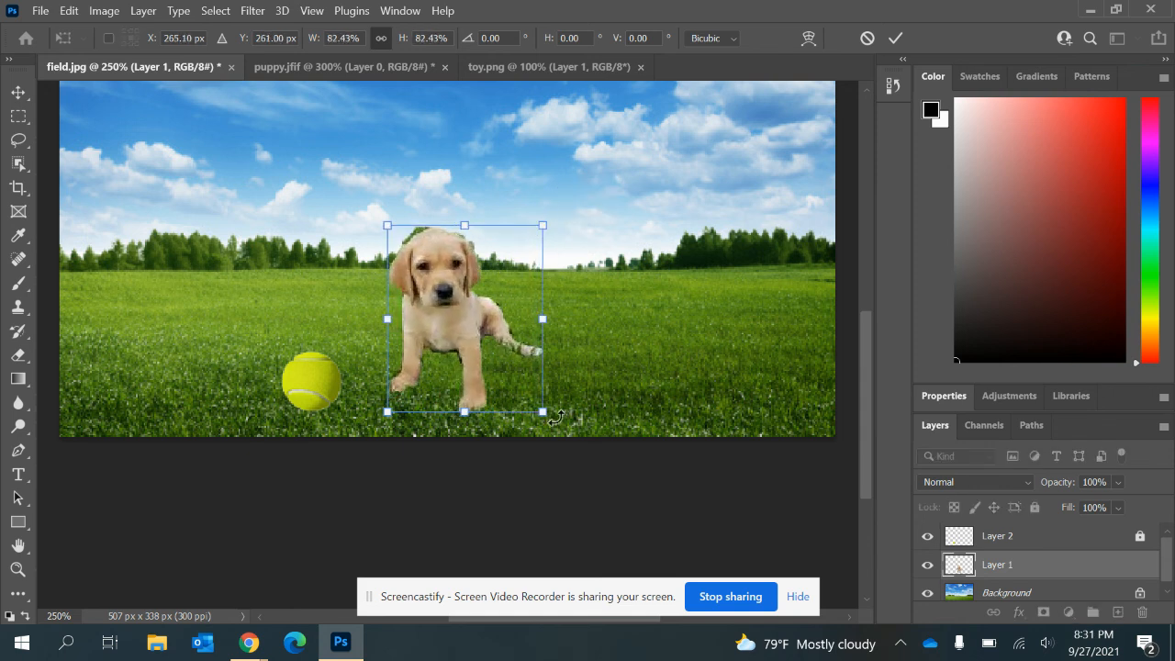
mouse_move(556, 417)
left_mouse_down()
mouse_move(567, 383)
mouse_move(519, 435)
mouse_move(548, 407)
left_mouse_up()
left_click(17, 93)
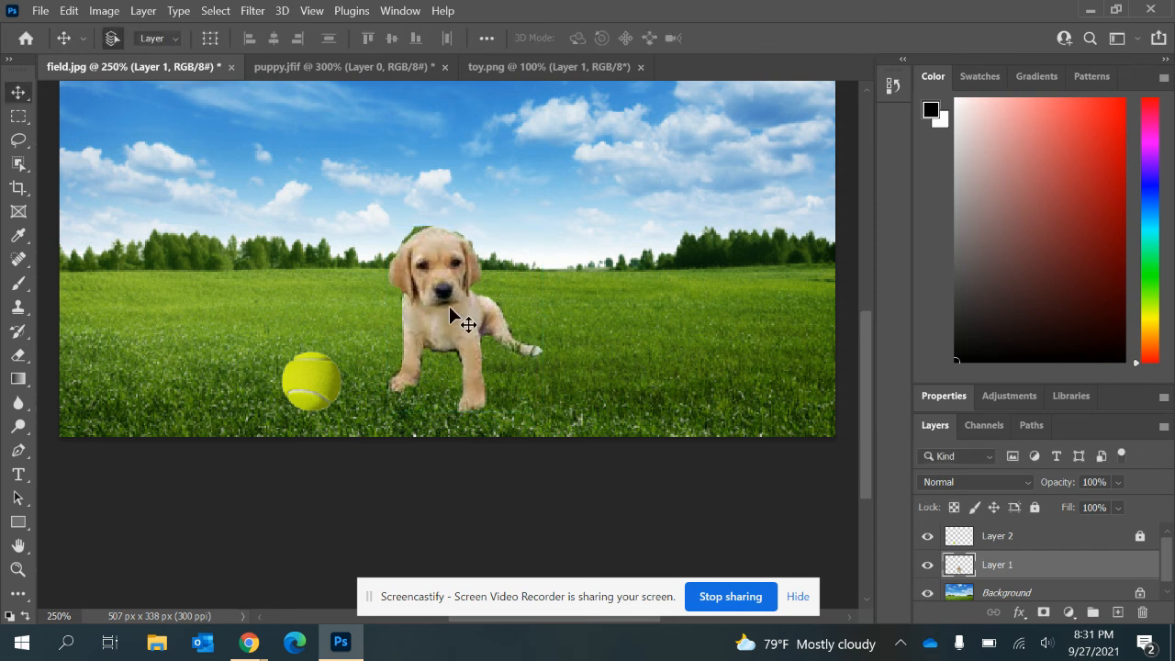
left_click_drag(449, 305, 447, 342)
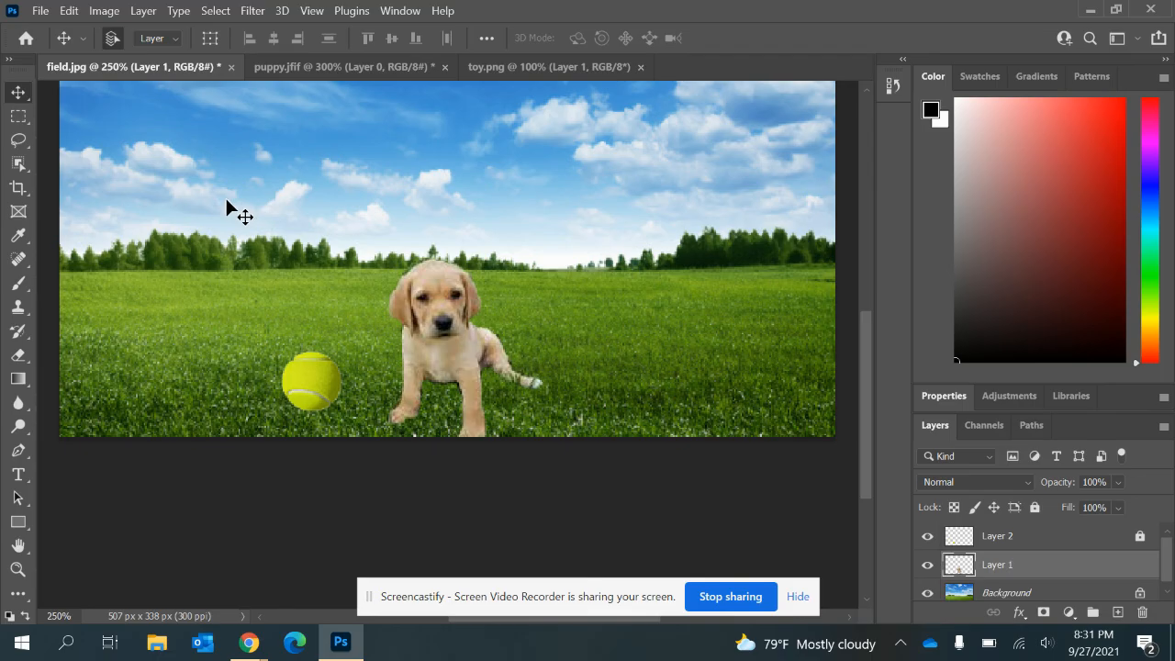
- Flip the puppy horizontally, and undo the flip
left_click(73, 10)
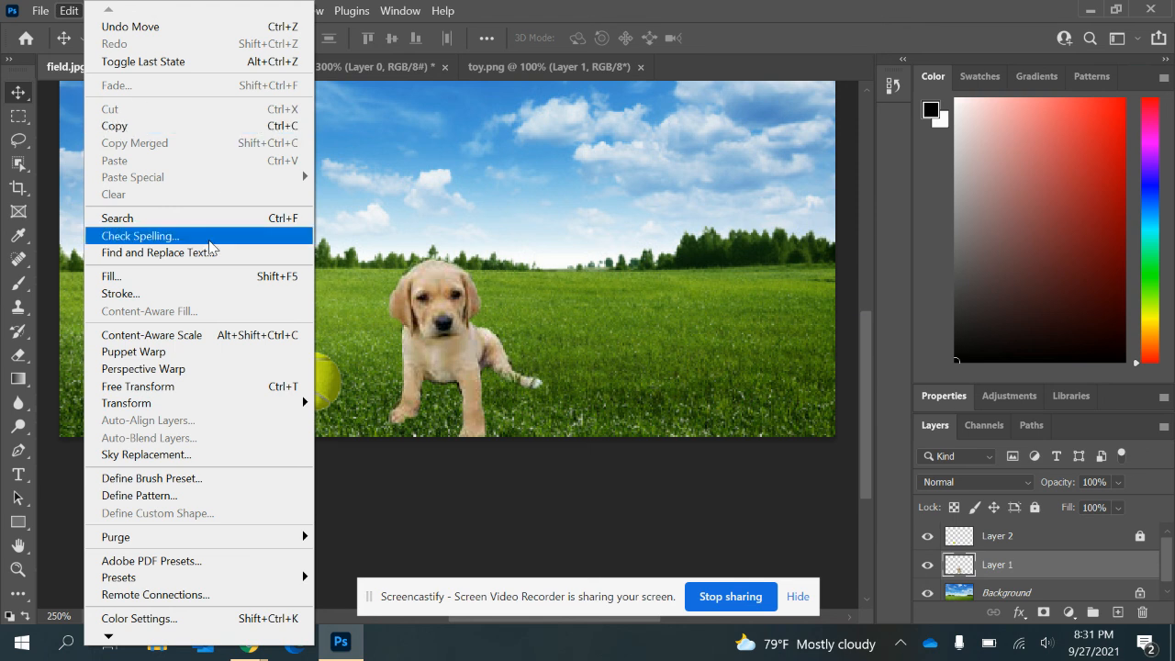
mouse_move(152, 404)
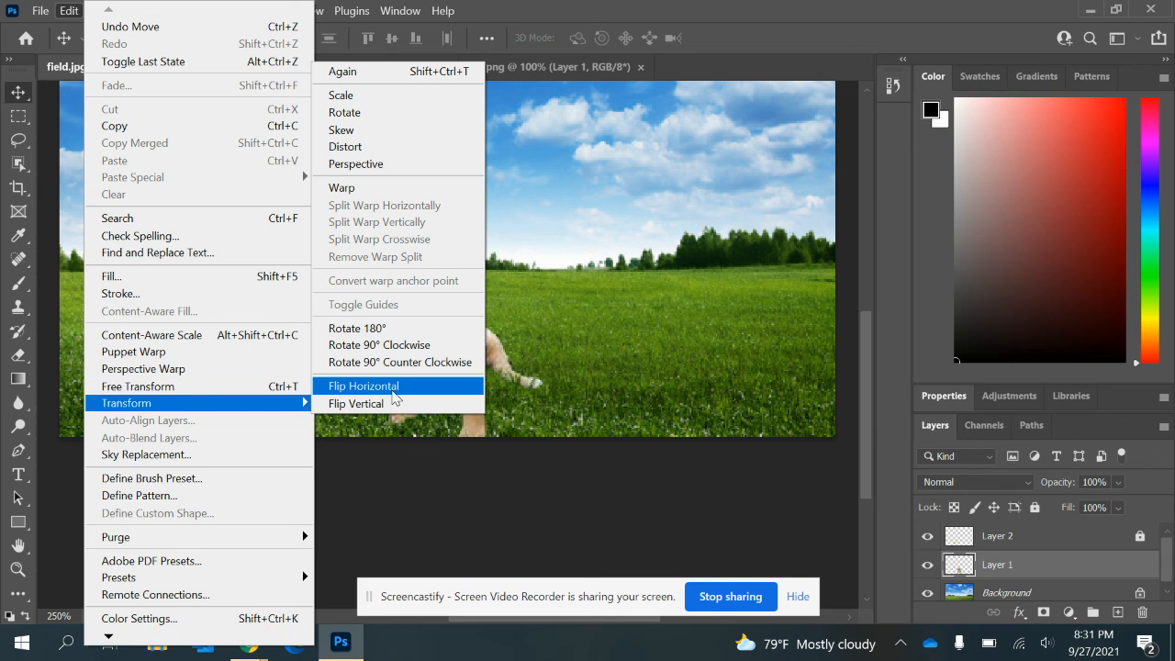
left_click(392, 387)
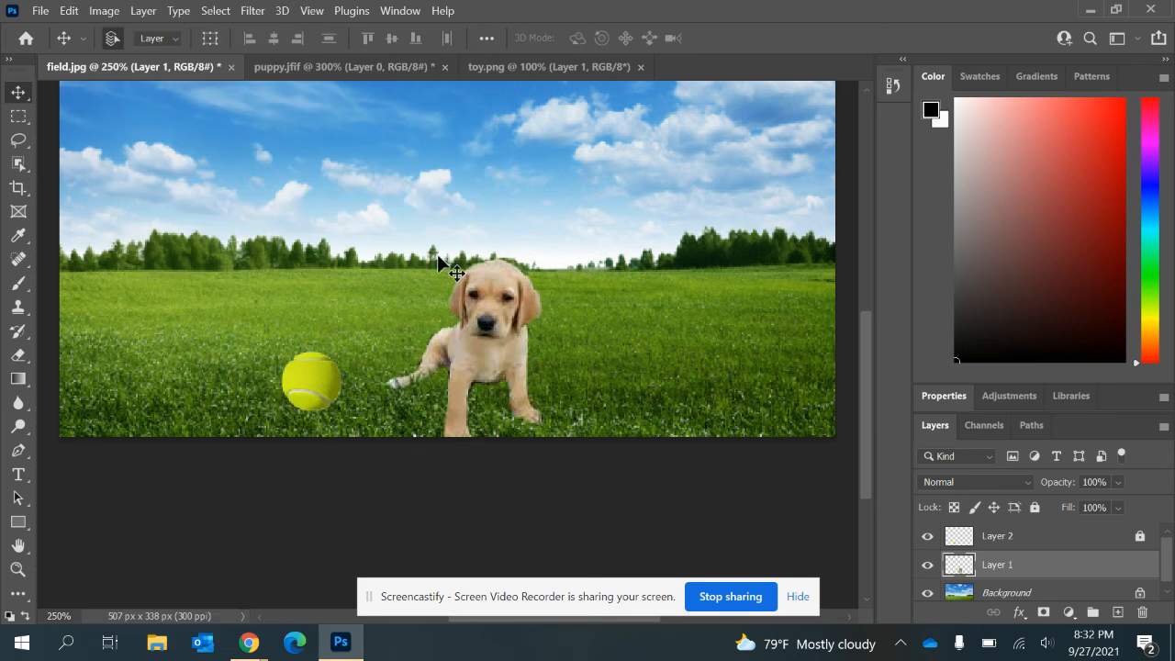
left_click(75, 13)
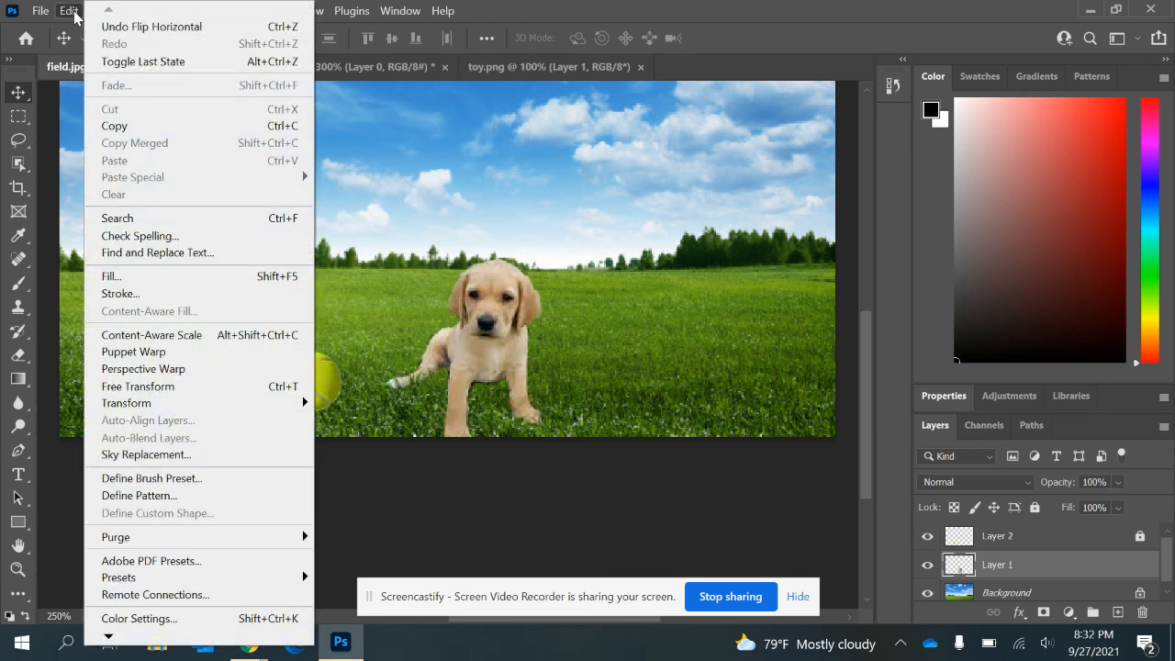
left_click(102, 26)
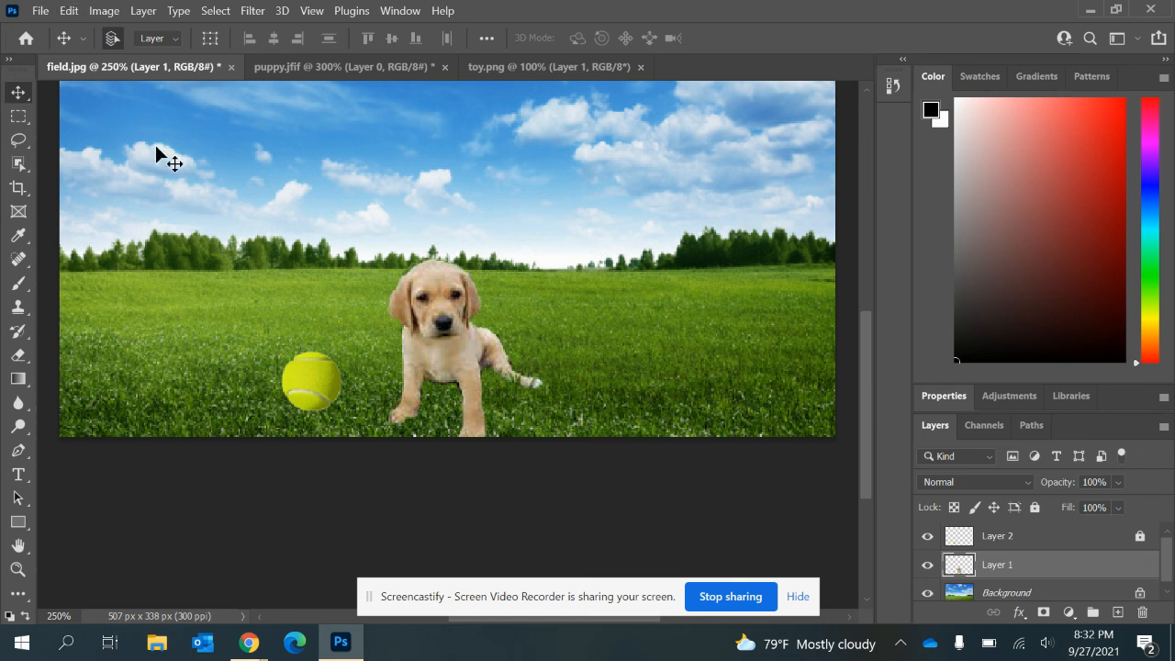
- Try a Warp on the puppy, pulling its upper-right corner far up into the sky and its lower left edge inwards
left_click(70, 13)
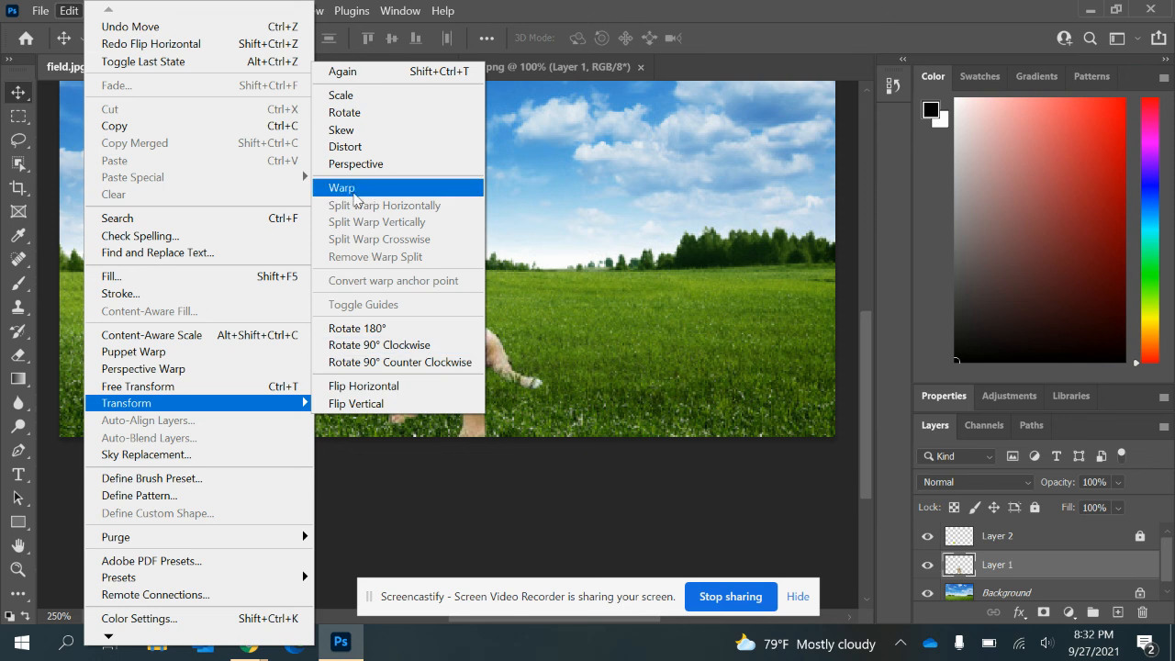
left_click(353, 195)
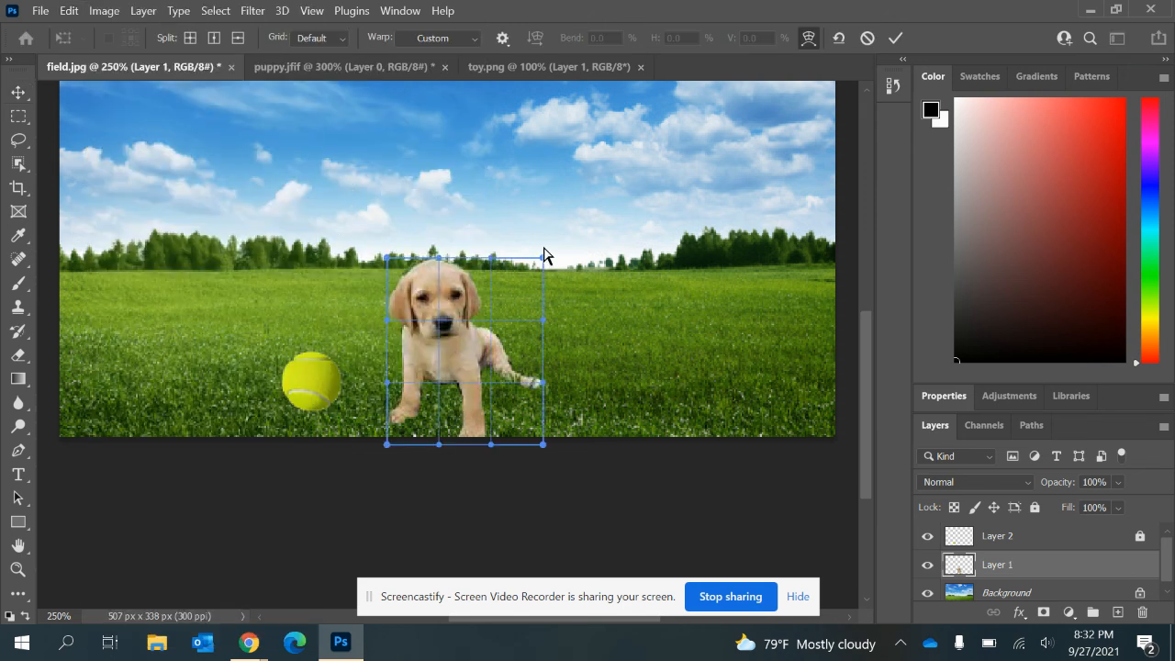
left_click_drag(542, 260, 661, 167)
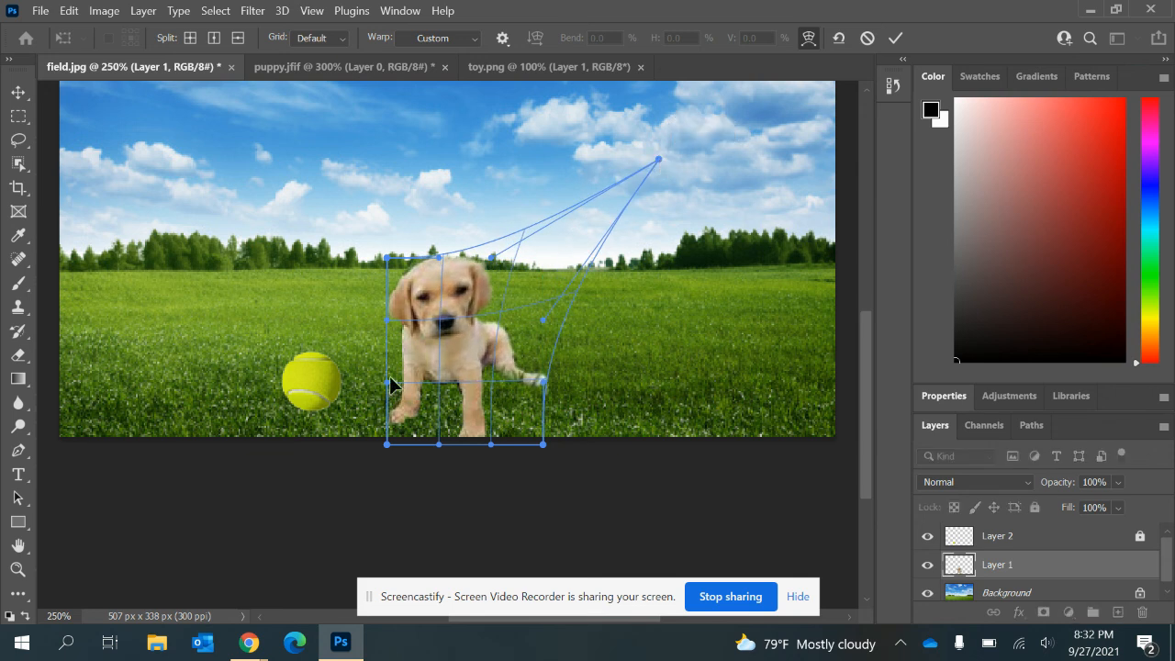
left_click_drag(389, 381, 499, 339)
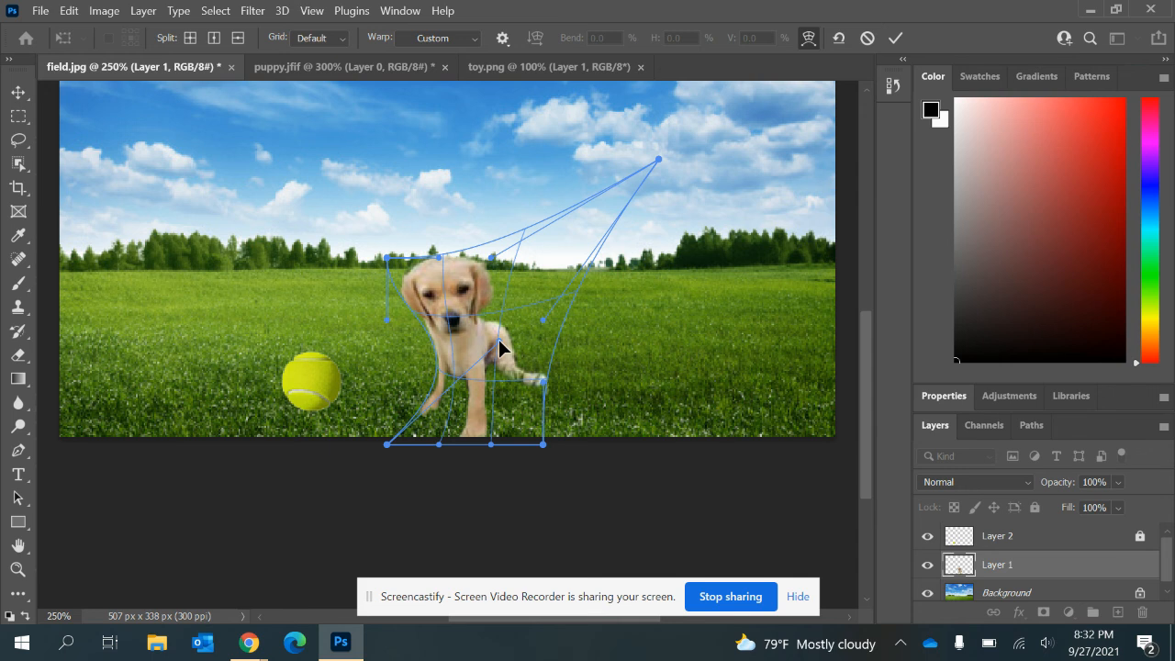
- Undo both warp distortions on the puppy and leave the Warp transform
left_click(69, 11)
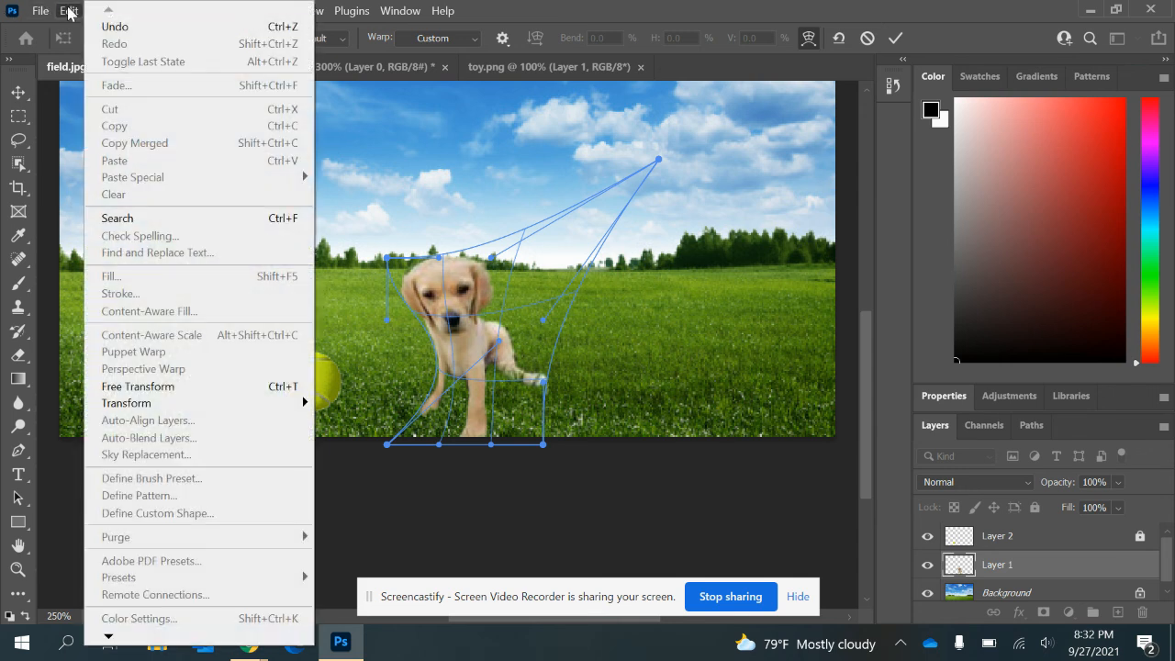
left_click(103, 27)
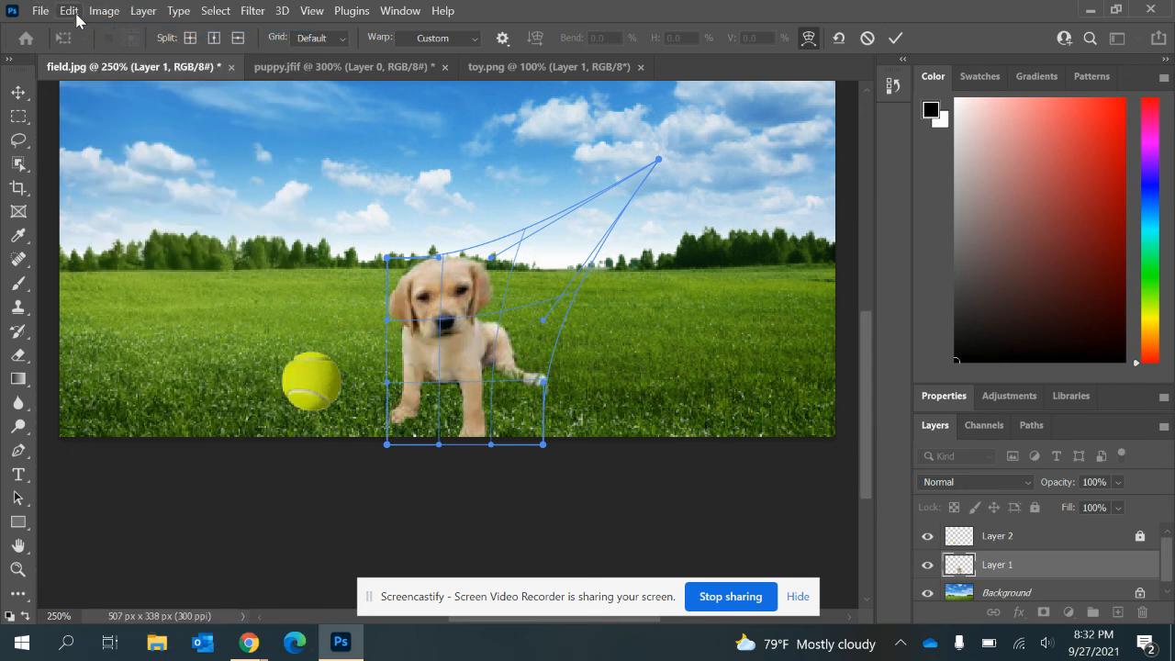
left_click(74, 14)
left_click(101, 31)
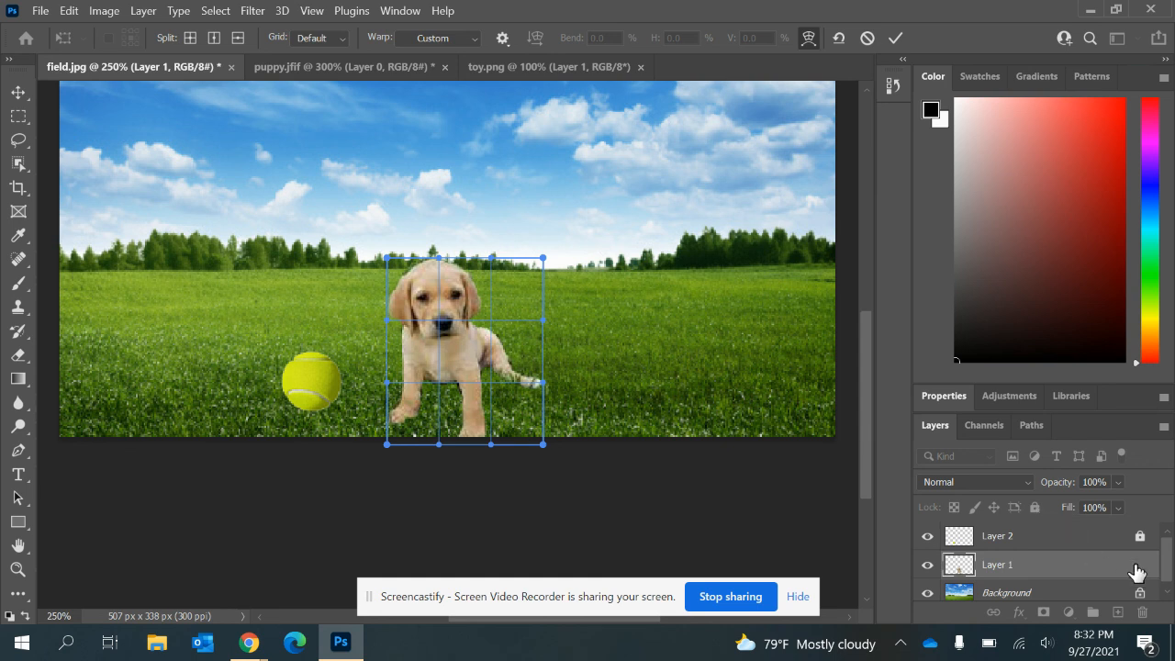
key("Return")
- Lock the puppy's layer, Layer 1, and save the combined image as a cloud document named field
left_click(1035, 507)
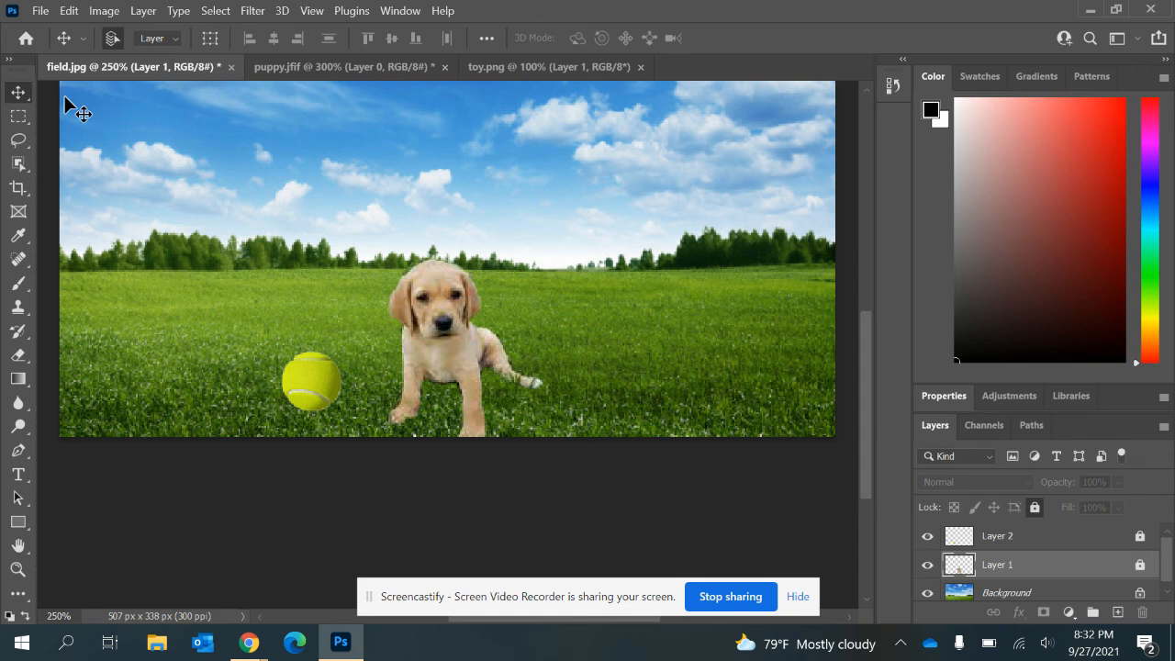
left_click(38, 13)
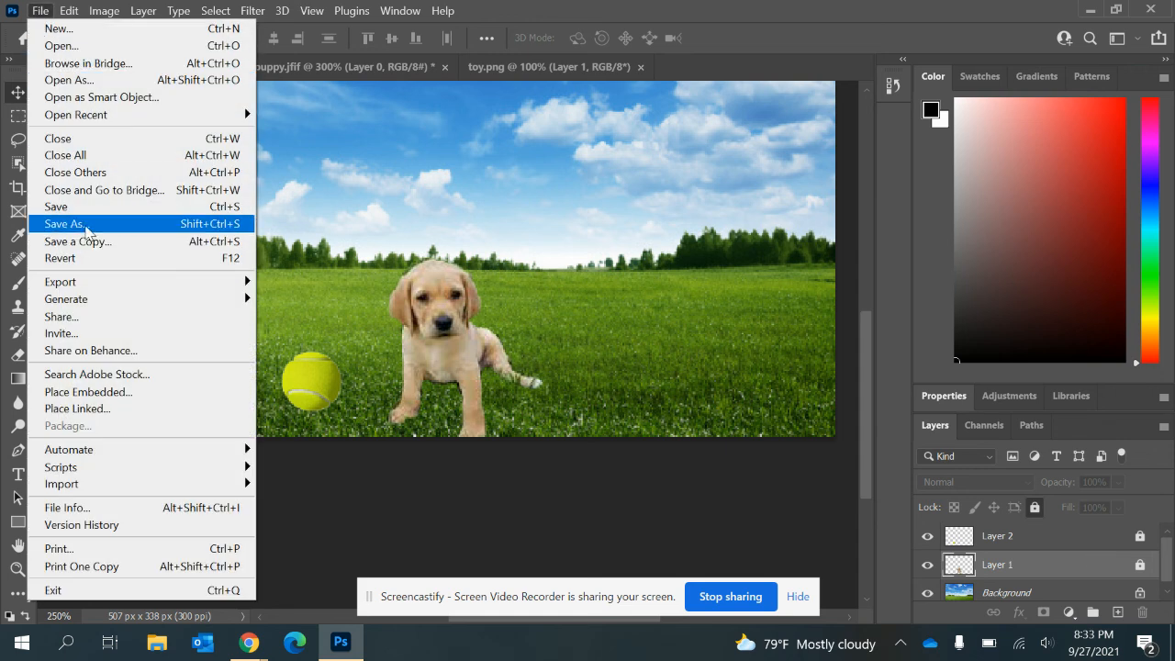
left_click(87, 228)
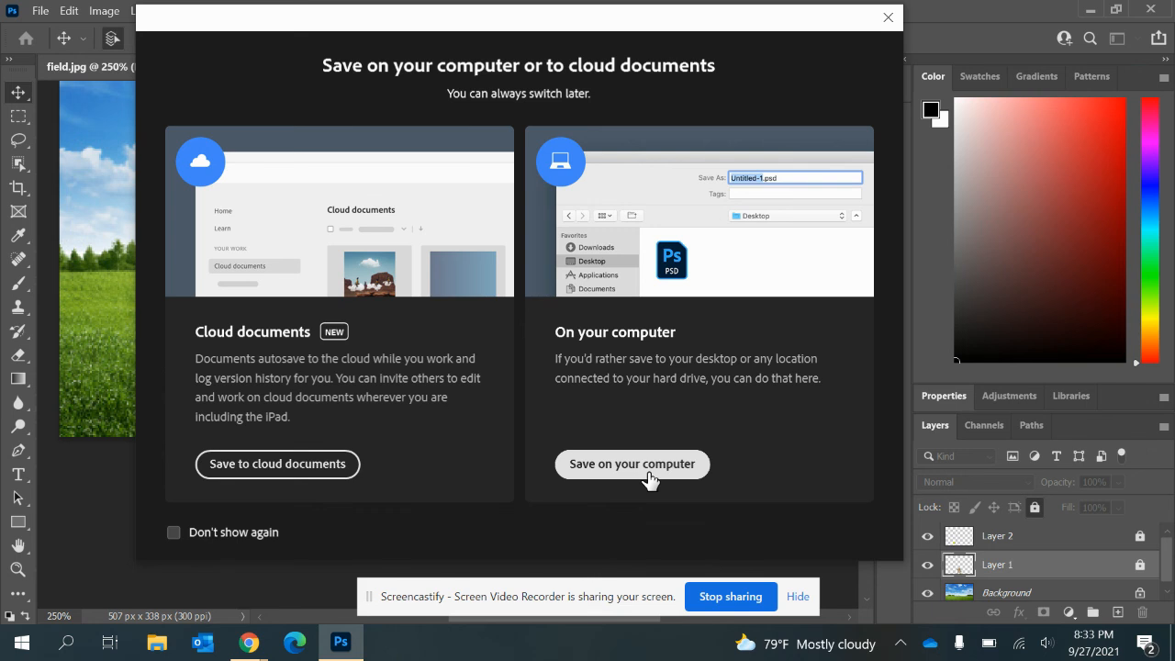
left_click(316, 465)
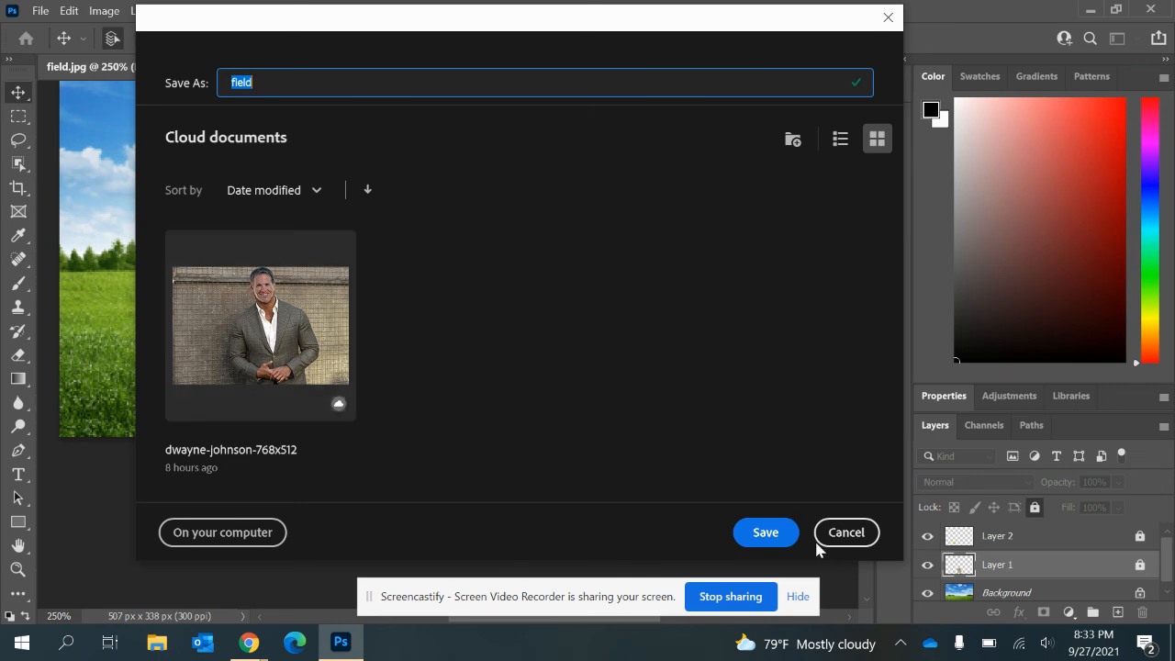
left_click(780, 536)
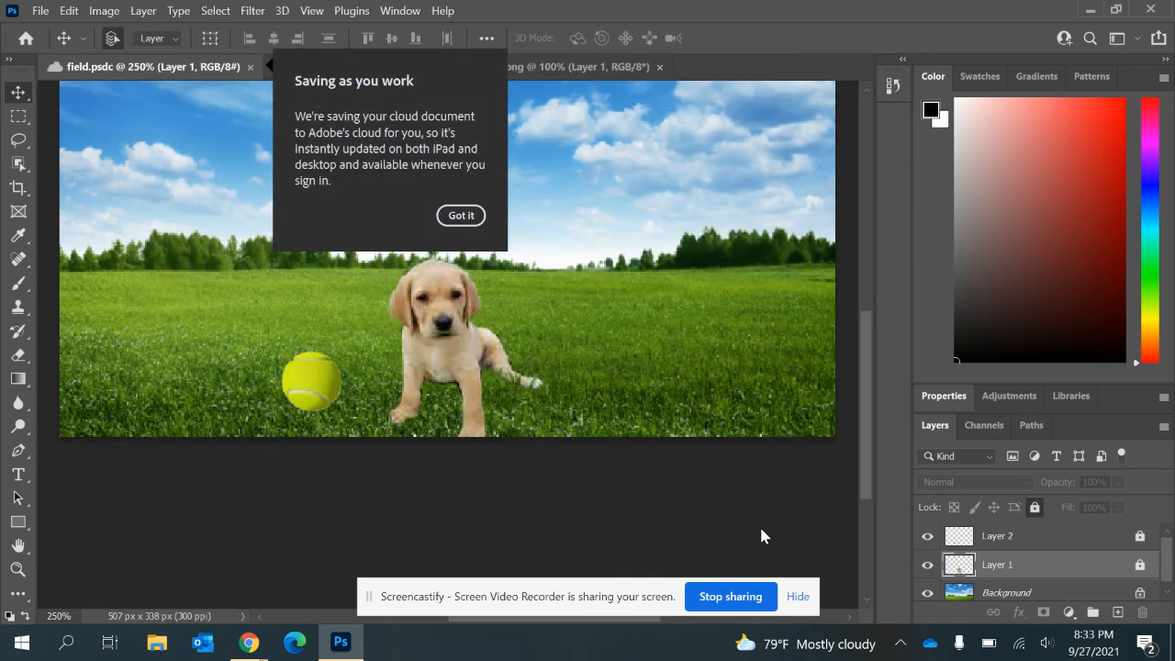
left_click(461, 216)
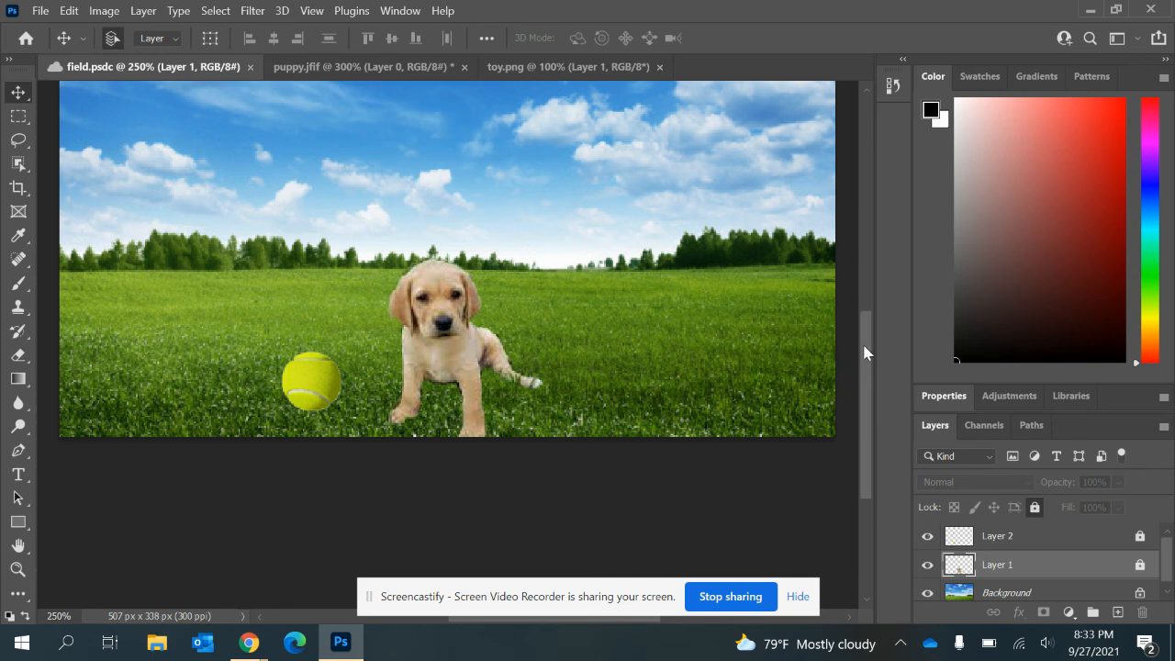
left_click_drag(863, 351, 863, 293)
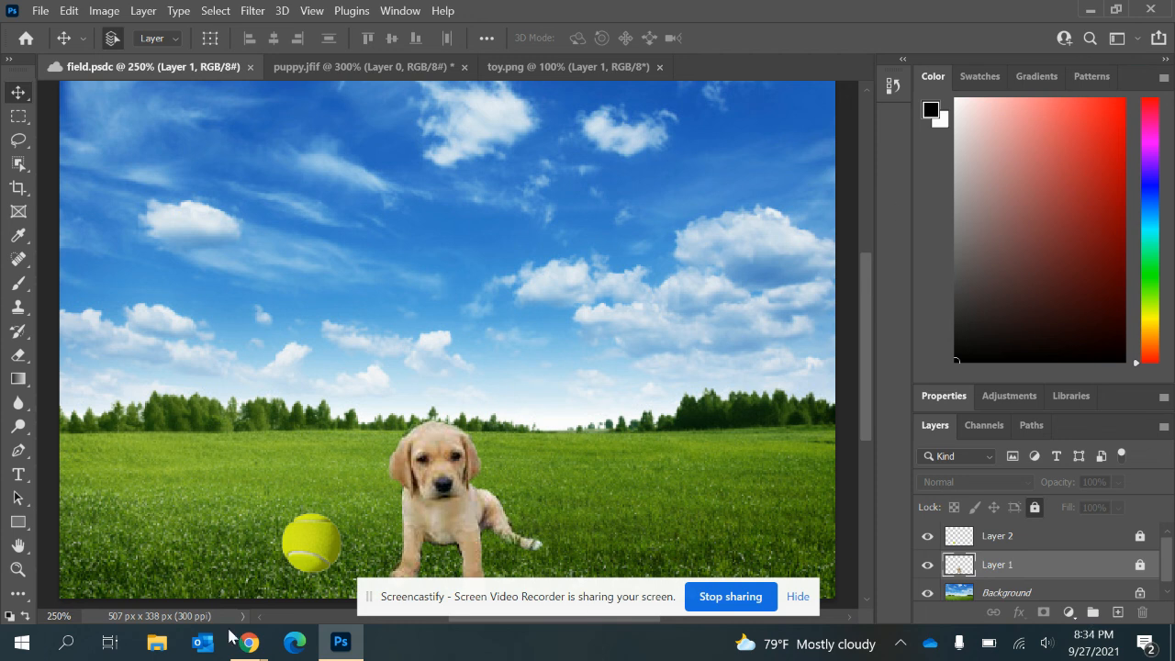
mouse_move(253, 645)
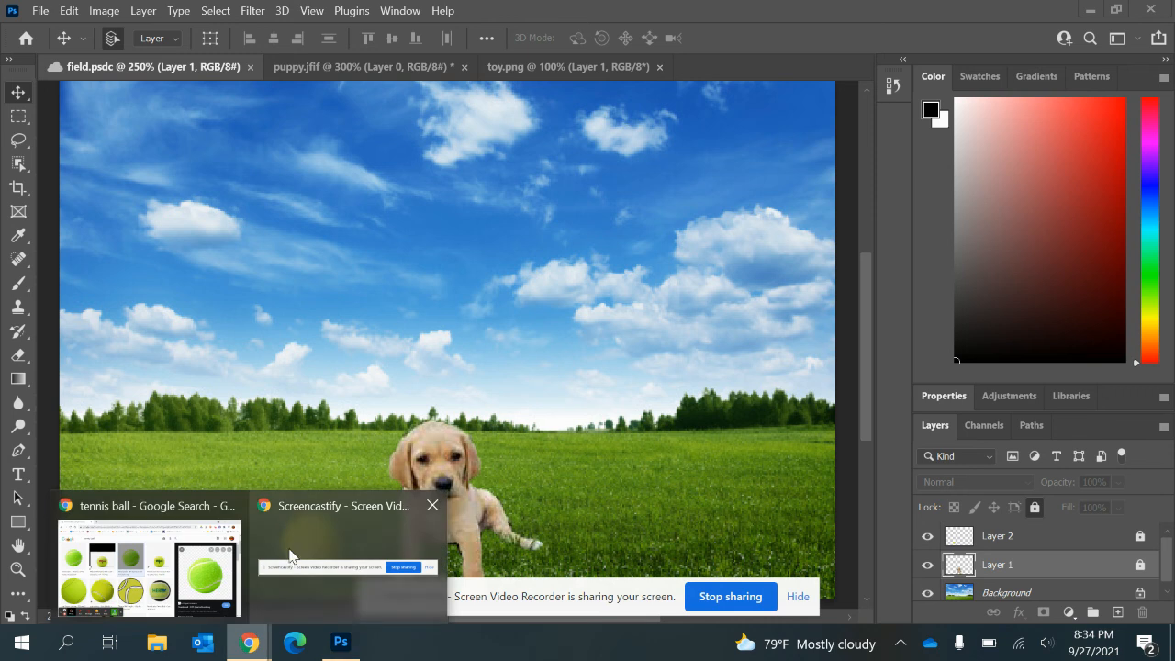